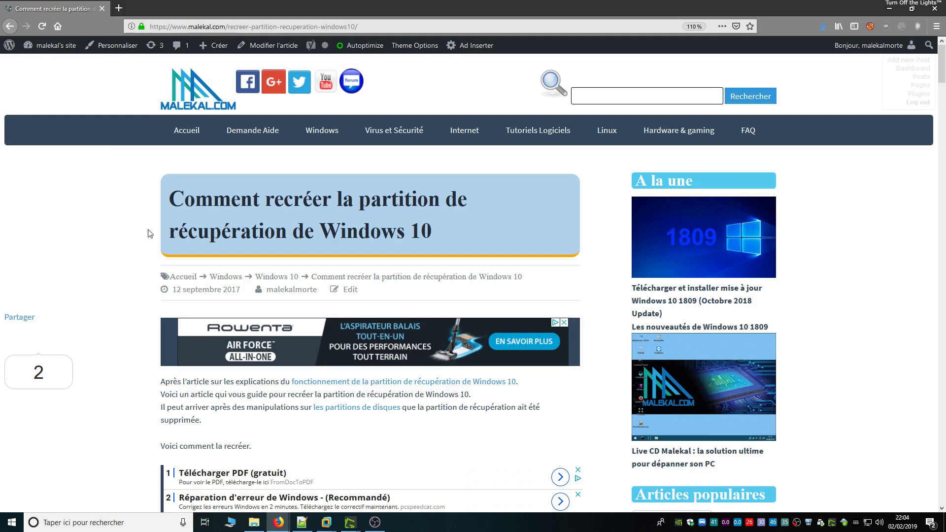
Step: Skim the article on recreating the Windows 10 recovery partition through the WindowsRE folder section and return to its title
scroll(898, 370, down, 20)
drag(898, 371, 908, 126)
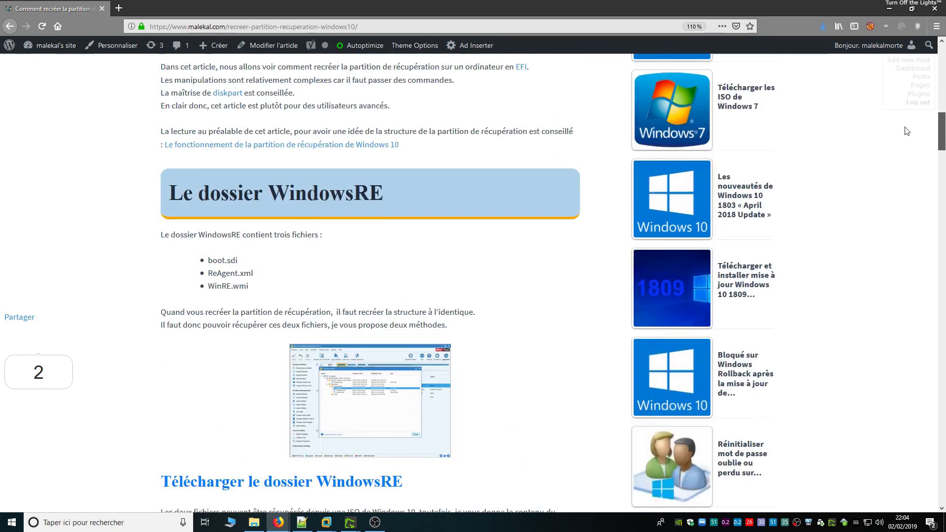
scroll(169, 363, up, 5)
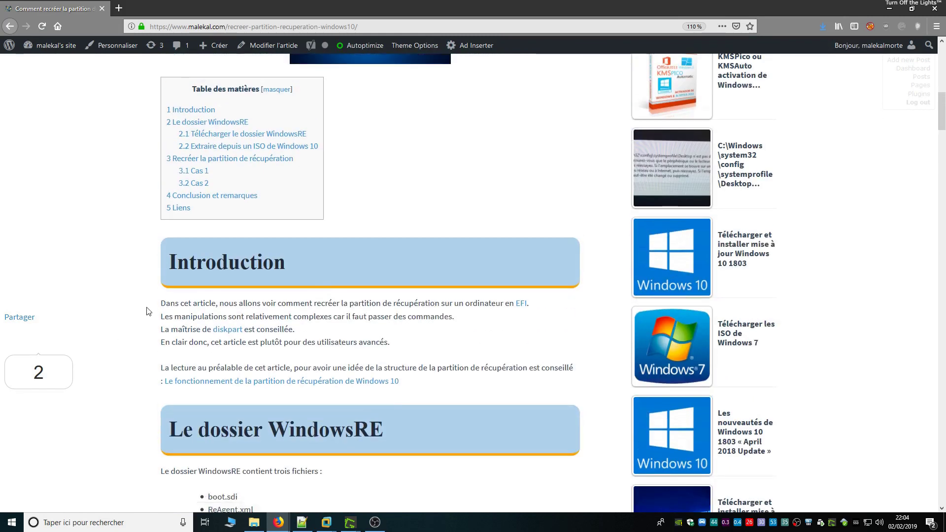
scroll(148, 312, up, 4)
scroll(148, 311, up, 6)
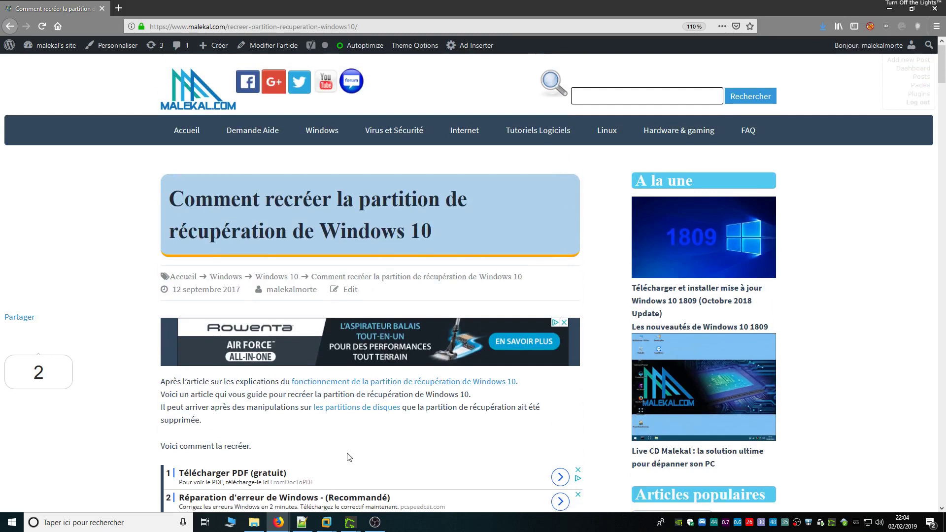
Step: Switch to the Windows 10 virtual machine in VMware Workstation and line up the recovery zip, Win10_1809 image and PowerRun folder in one desktop column
mouse_move(328, 521)
click(357, 479)
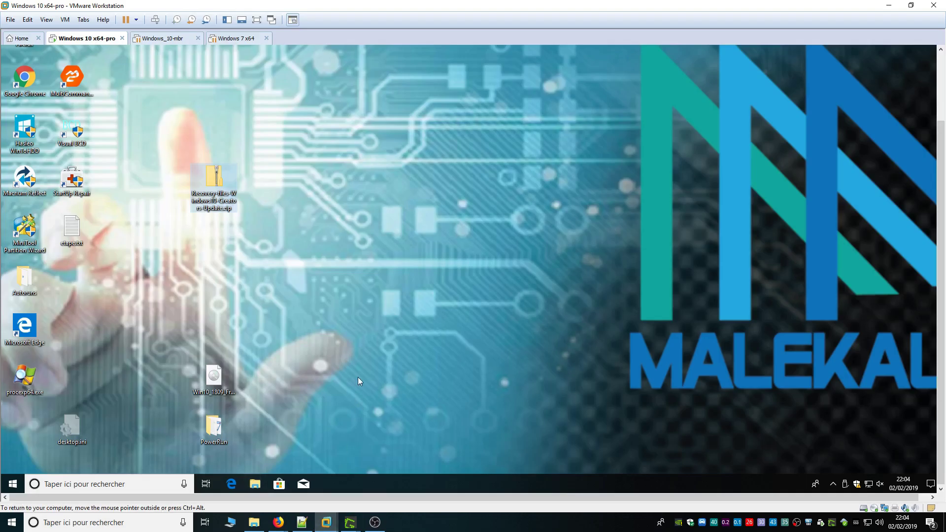
drag(217, 187, 644, 187)
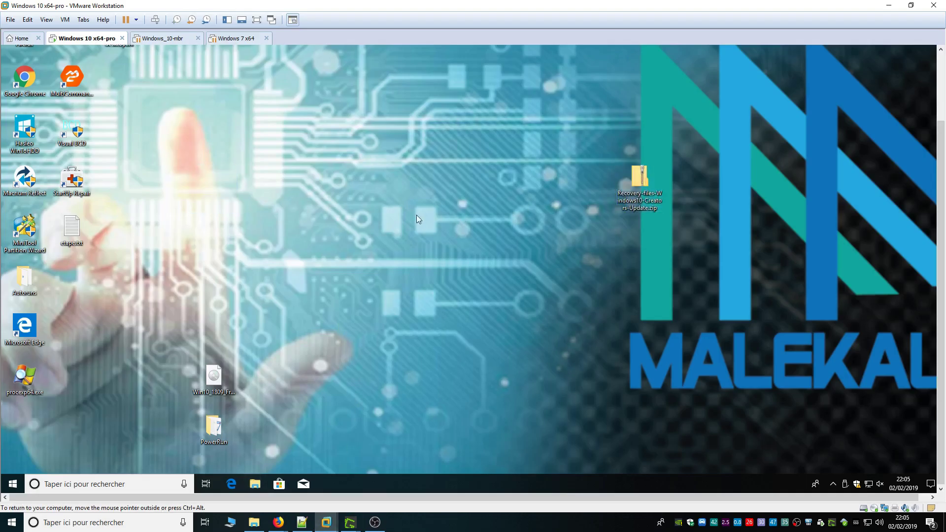
drag(184, 365, 231, 446)
drag(208, 392, 445, 294)
drag(374, 234, 483, 389)
drag(450, 278, 592, 228)
drag(644, 187, 596, 134)
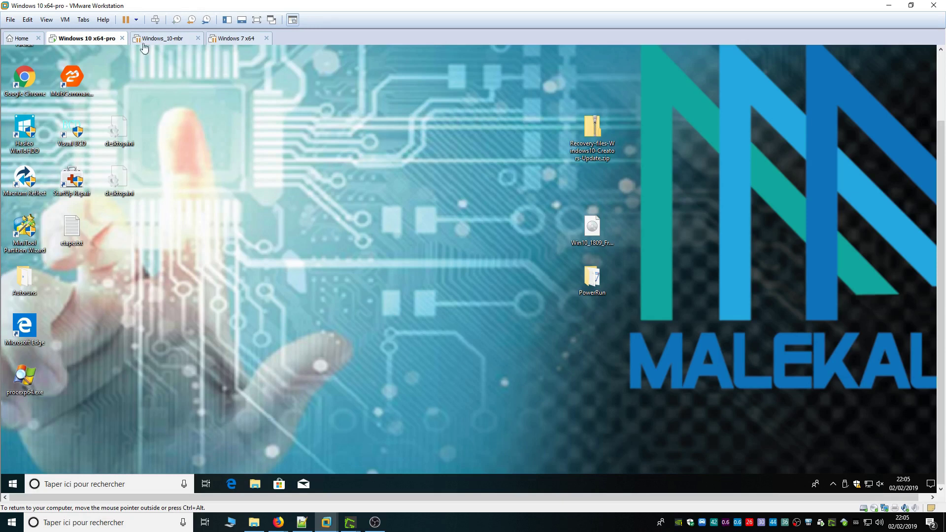
Step: Show the virtual machine in full screen and move etape.txt to an empty area of the desktop
click(137, 21)
click(137, 22)
click(137, 22)
click(259, 20)
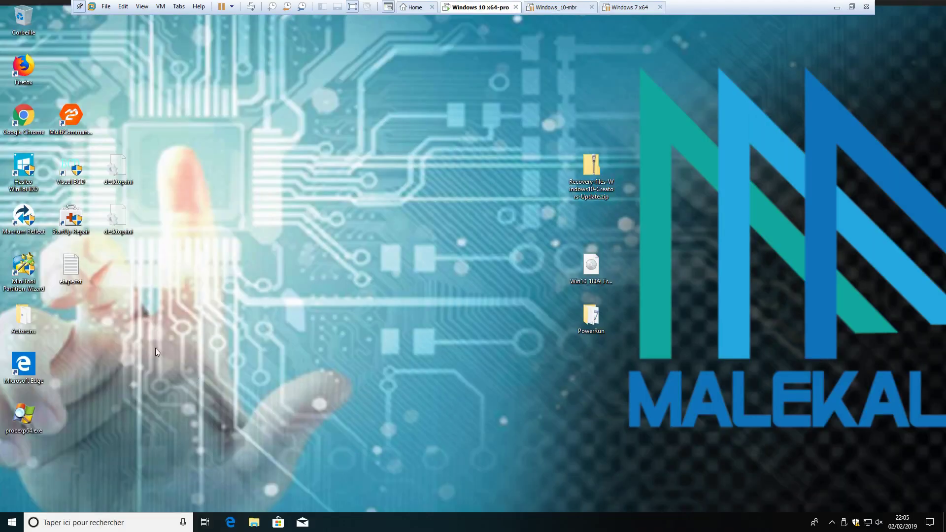
drag(70, 269, 449, 367)
click(295, 239)
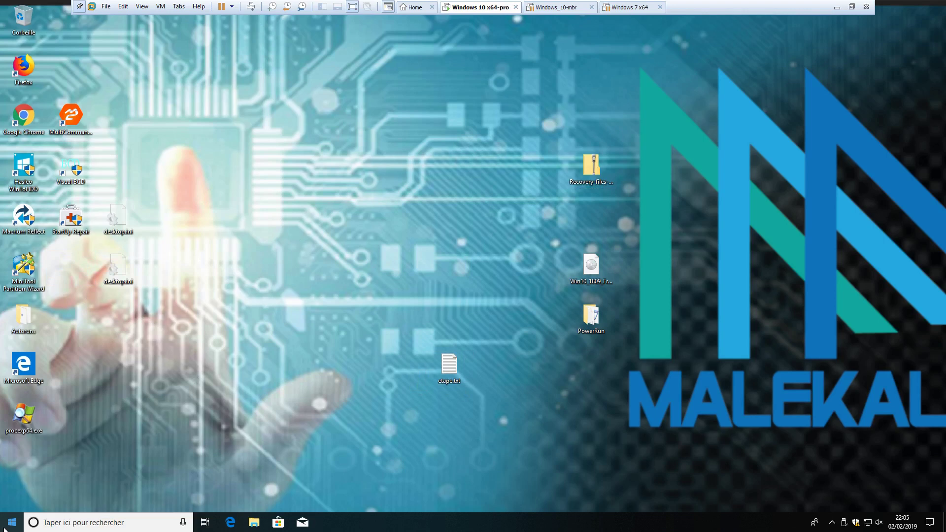
Step: Examine the recovery partition on disk 0 in a maximized Disk Management window and close it
right_click(11, 523)
click(95, 353)
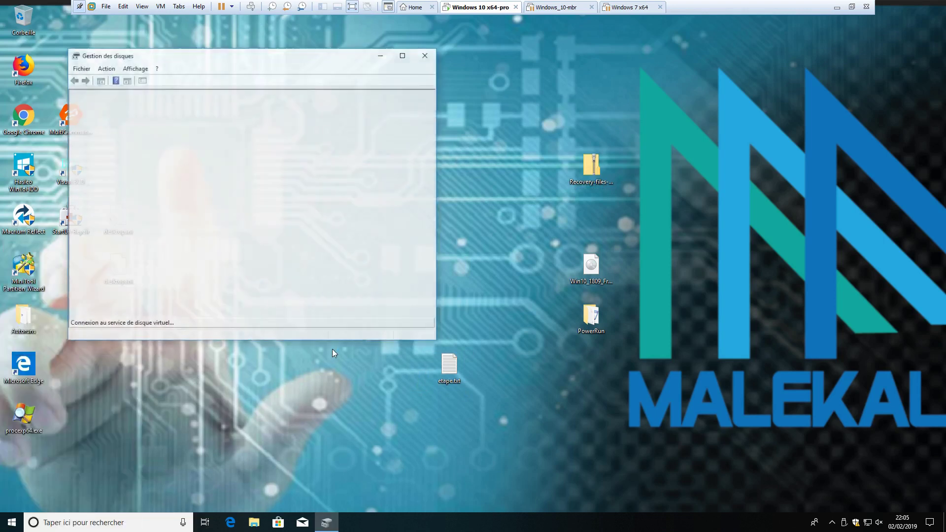
click(406, 56)
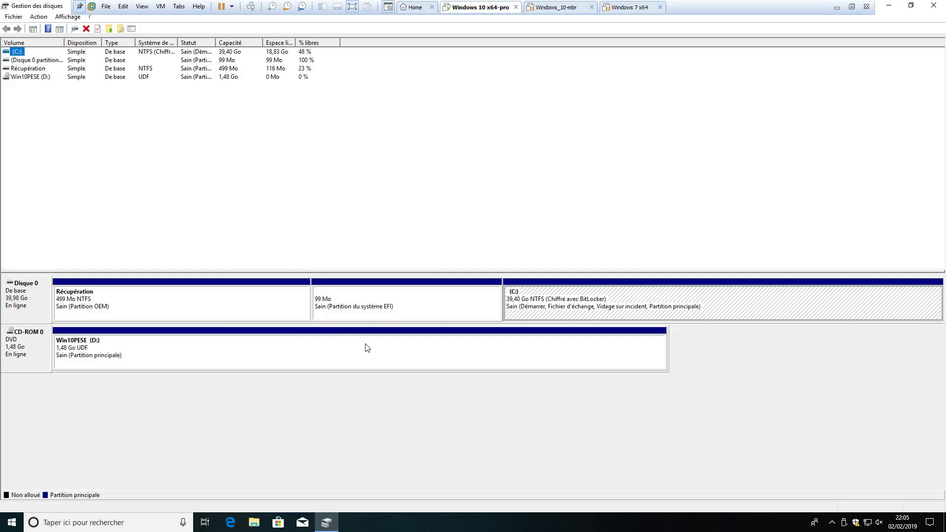
click(119, 300)
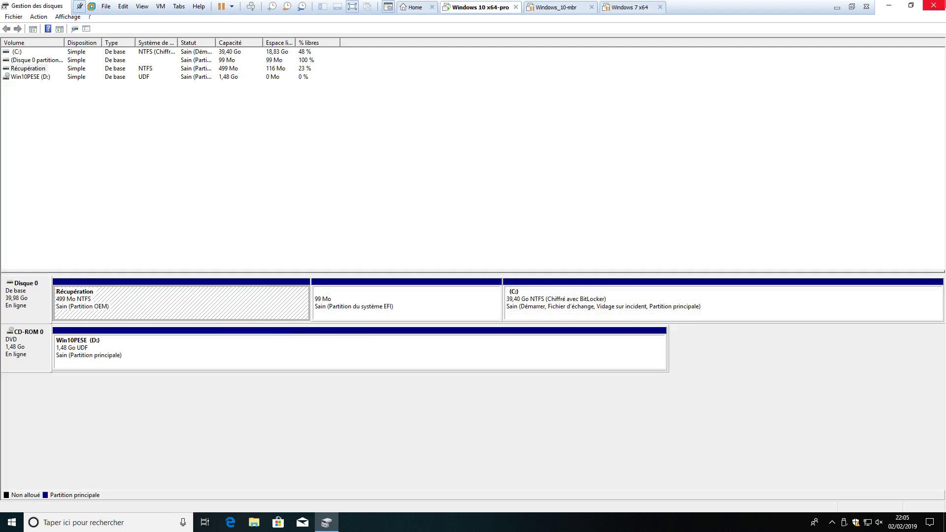
click(933, 6)
Step: Run diskpart with administrator rights
right_click(5, 530)
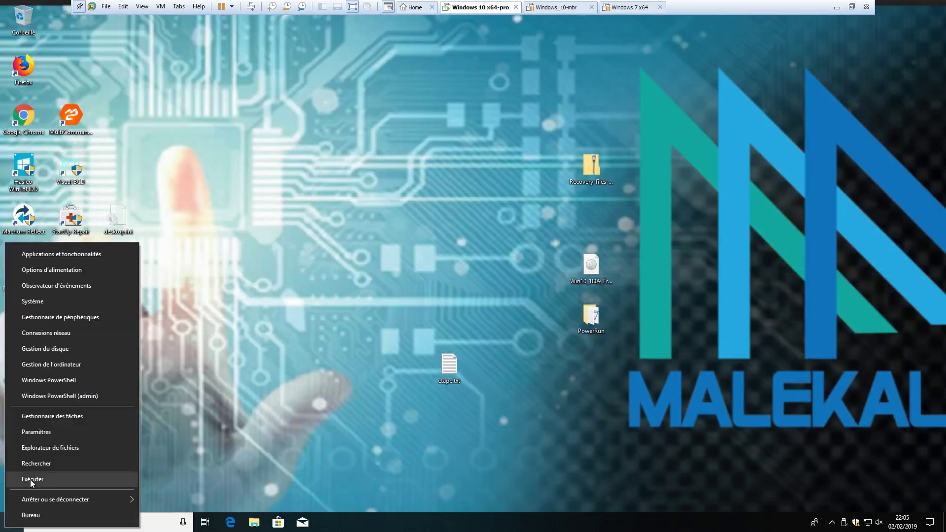
click(30, 480)
text(diskpart)
key(Return)
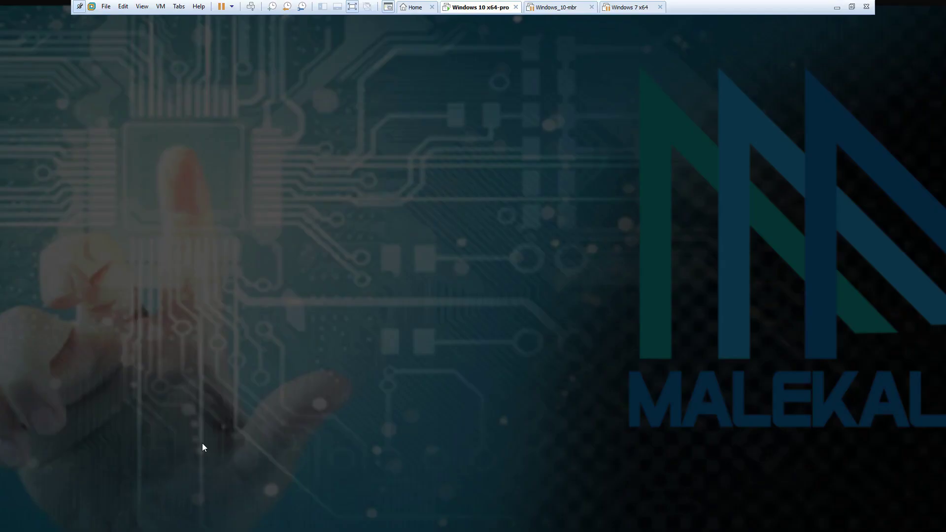
click(397, 324)
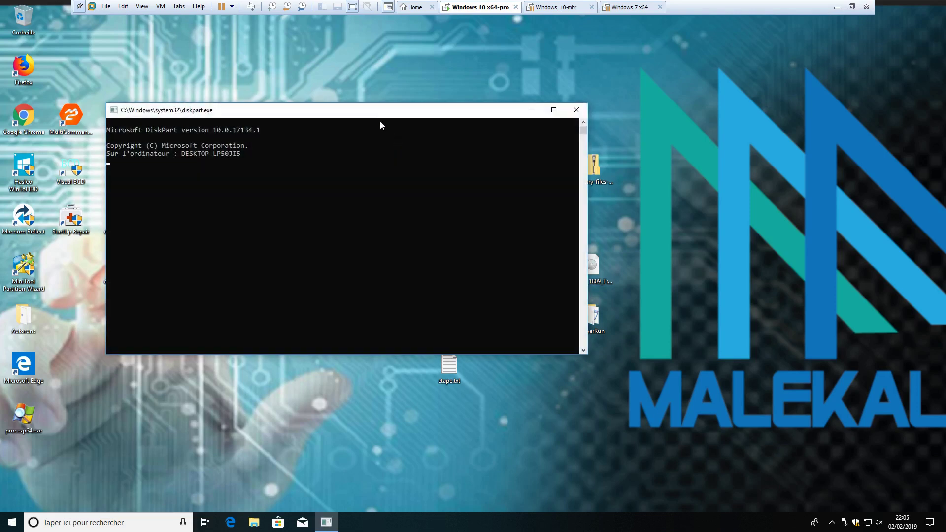
Step: Select disk 0 in diskpart and list its partitions
text(sel disk 0)
key(Return)
text(sel par)
key(BackSpace)
key(BackSpace)
key(BackSpace)
key(BackSpace)
key(BackSpace)
key(BackSpace)
key(BackSpace)
text(list partition)
key(Return)
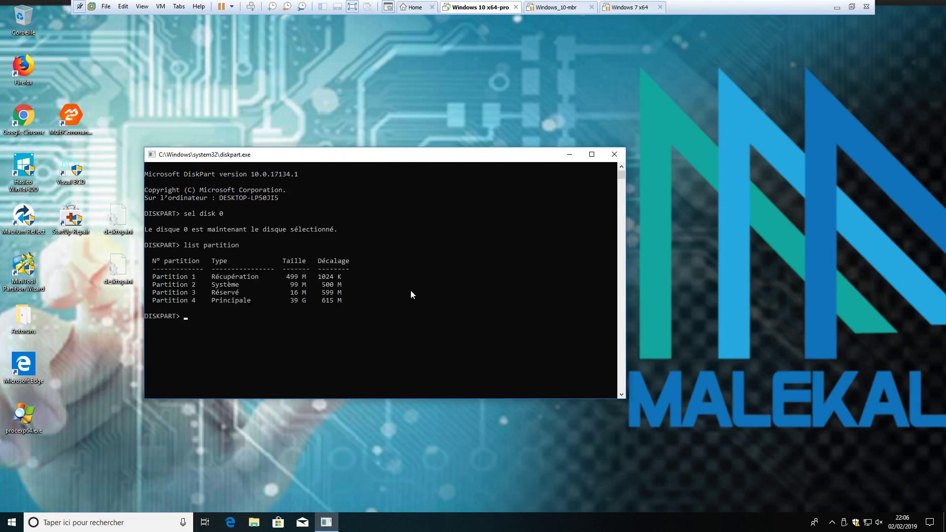
Step: Select partition 1, the recovery partition, and delete it with the override option
drag(159, 276, 241, 276)
click(237, 270)
text(sel partition 1)
key(Return)
text(delete partition override)
key(Return)
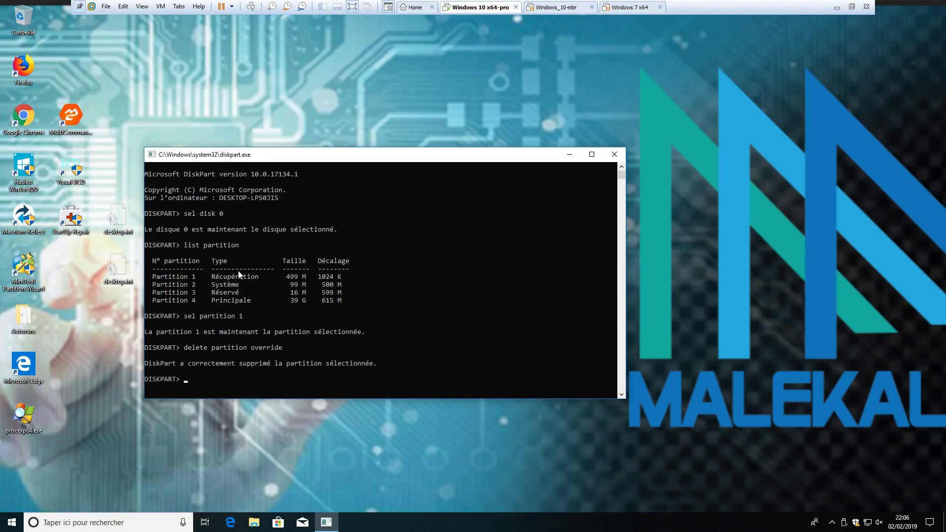
Step: Close diskpart and check the layout of disk 0 in Disk Management
click(615, 155)
right_click(12, 522)
click(69, 352)
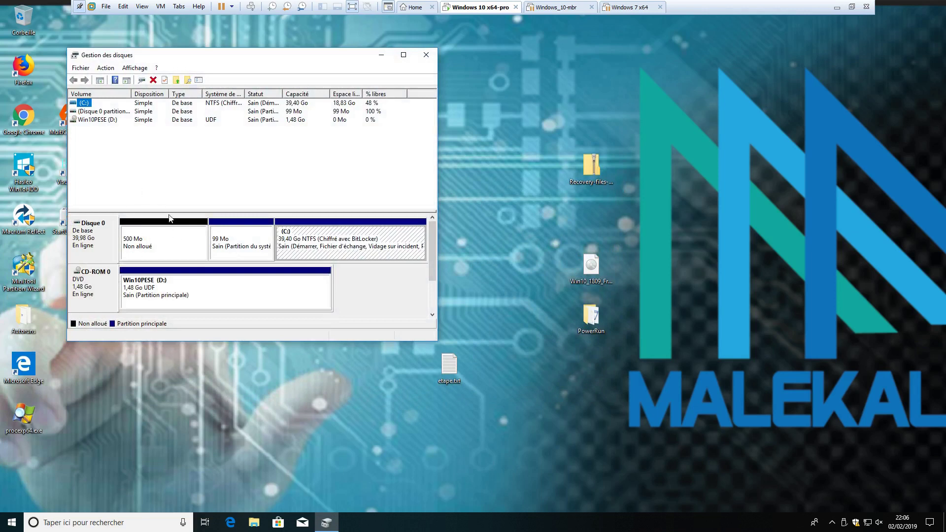
click(426, 55)
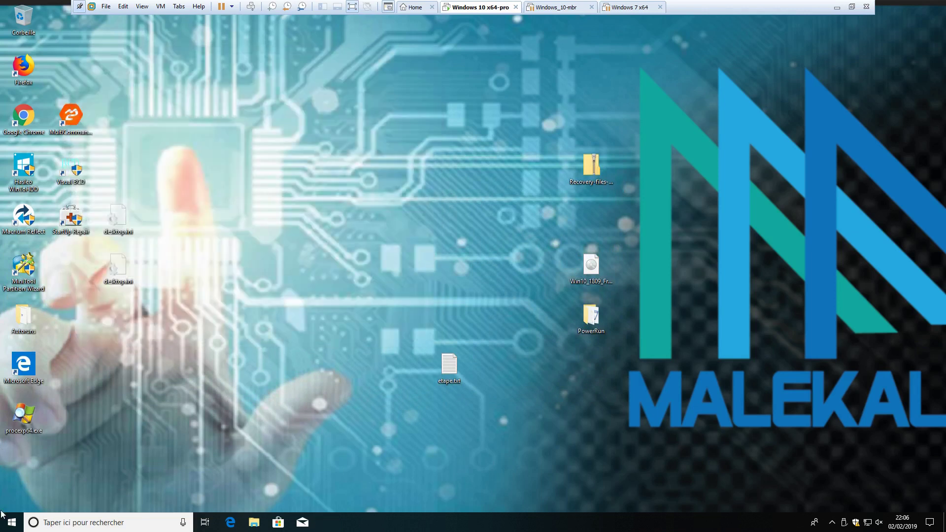
Step: Restart into the advanced startup environment from the recovery options under update and security in Windows Settings
click(6, 521)
click(12, 486)
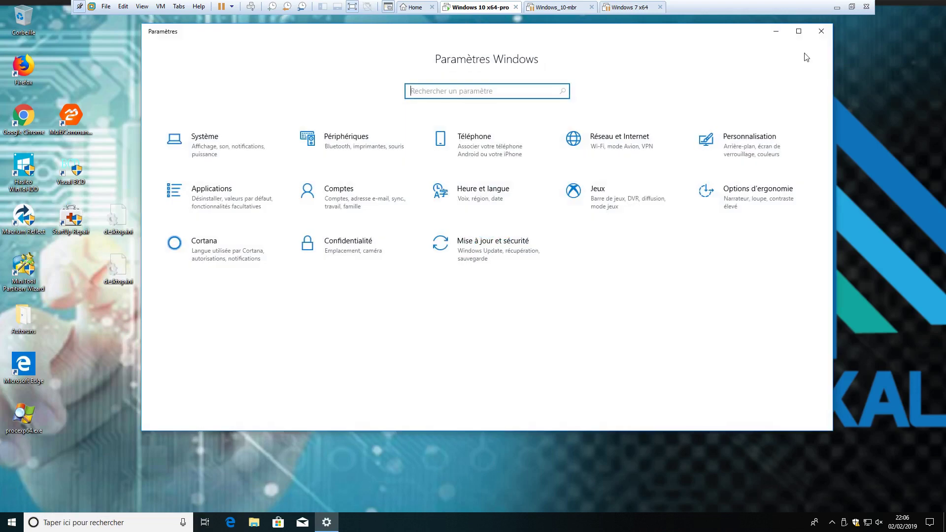
click(796, 33)
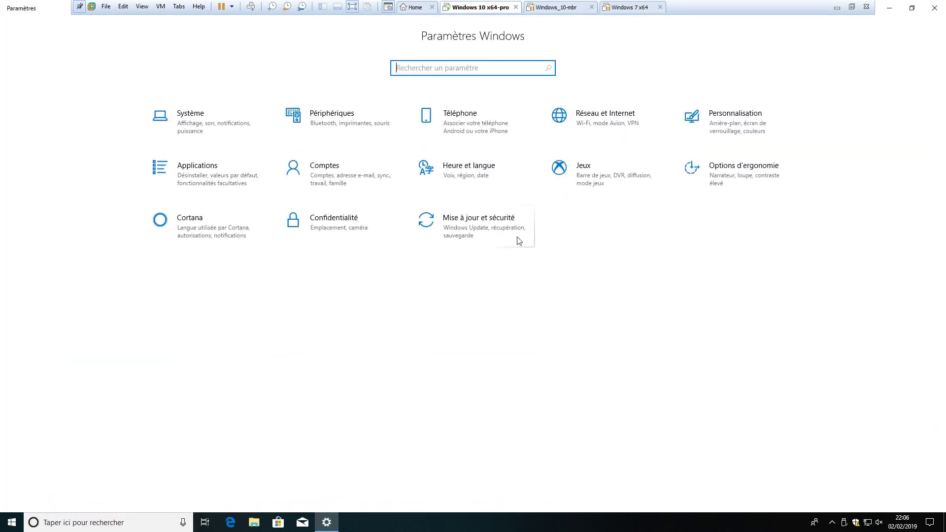
click(477, 235)
click(98, 198)
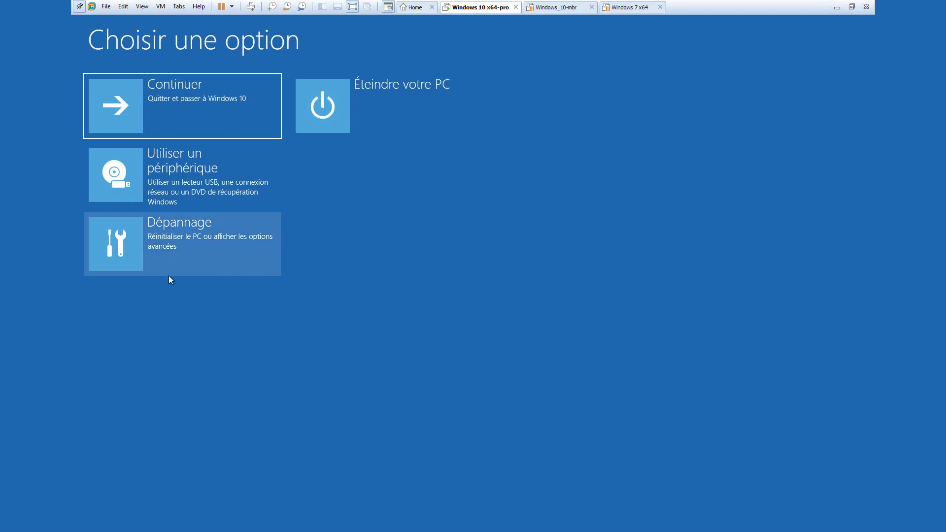
Step: Examine the troubleshooting options and the startup settings in the recovery environment, and continue to Windows 10
click(168, 274)
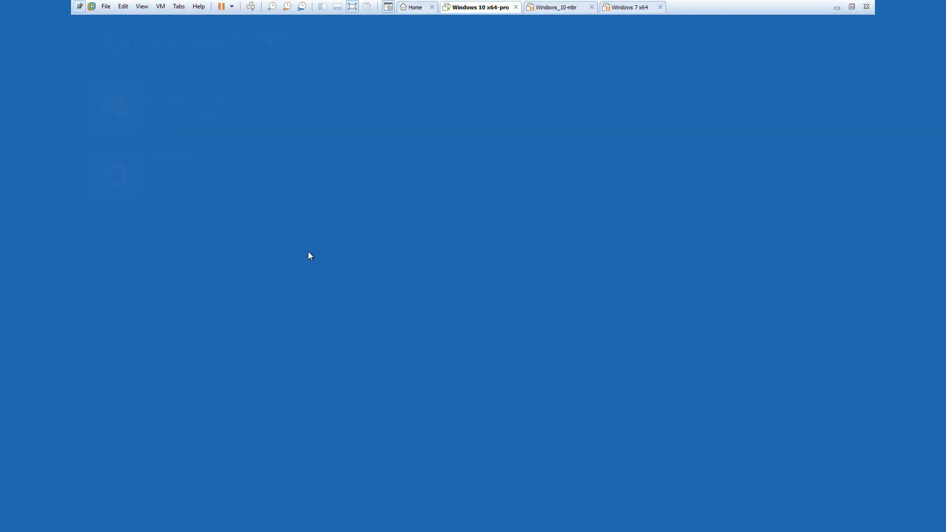
click(185, 183)
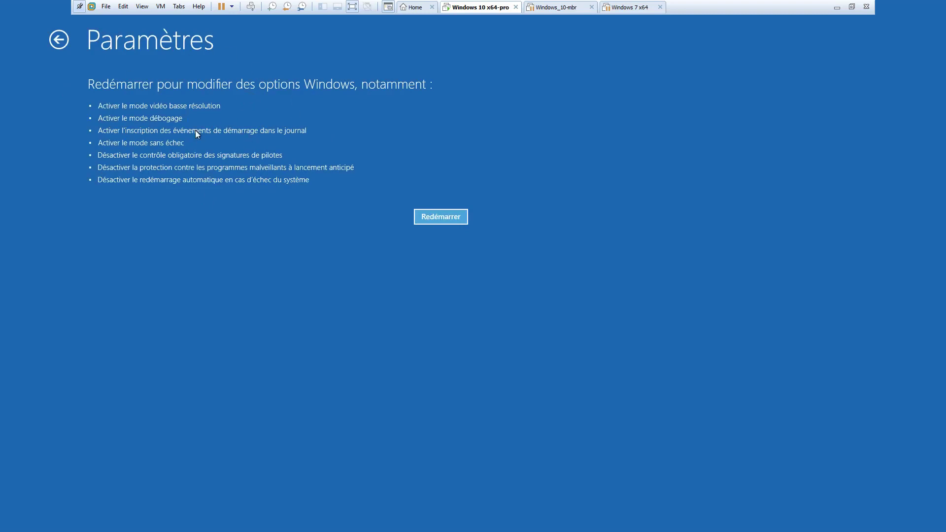
click(57, 43)
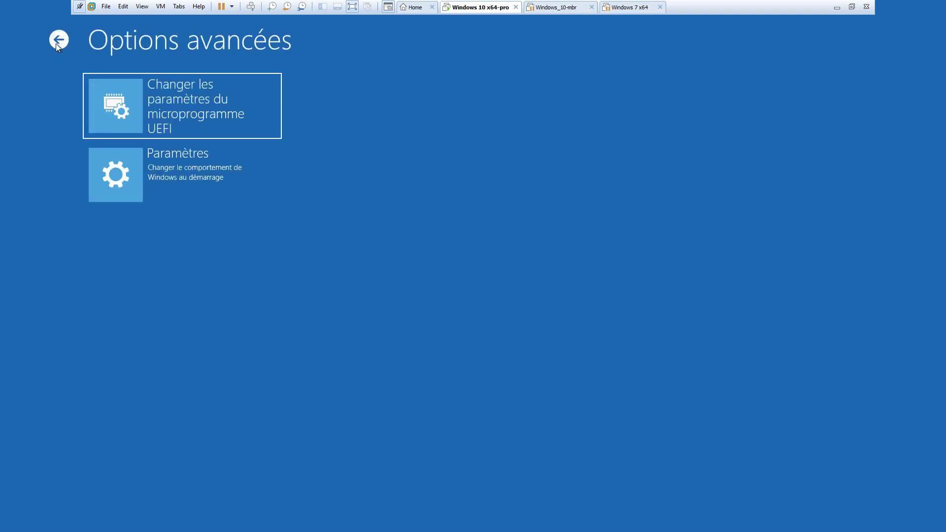
click(57, 44)
click(126, 92)
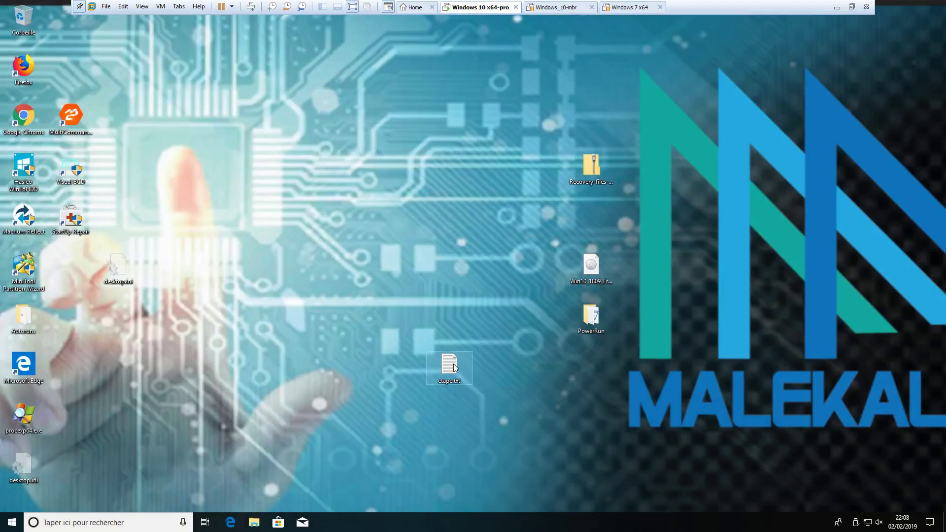
Step: Move etape.txt nearer to the desktop shortcuts, open it in Notepad and reposition the window
drag(454, 367, 311, 219)
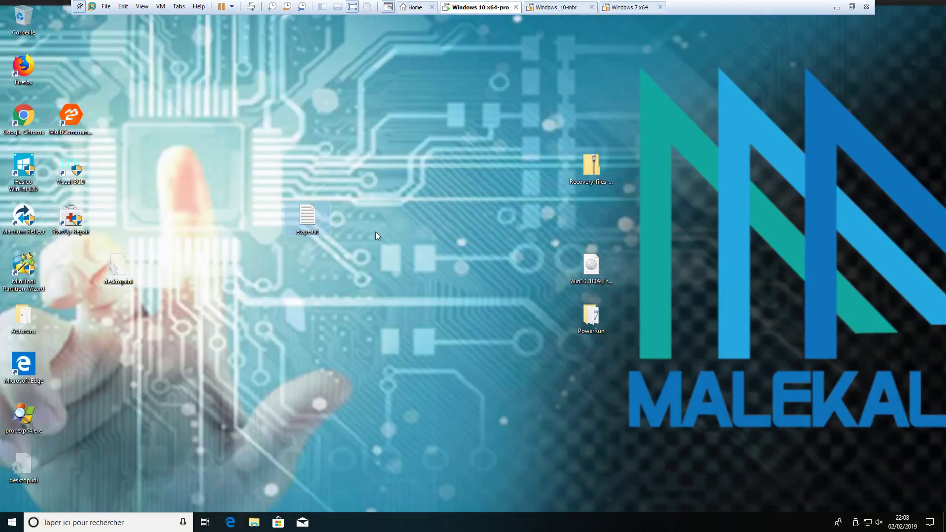
double_click(316, 218)
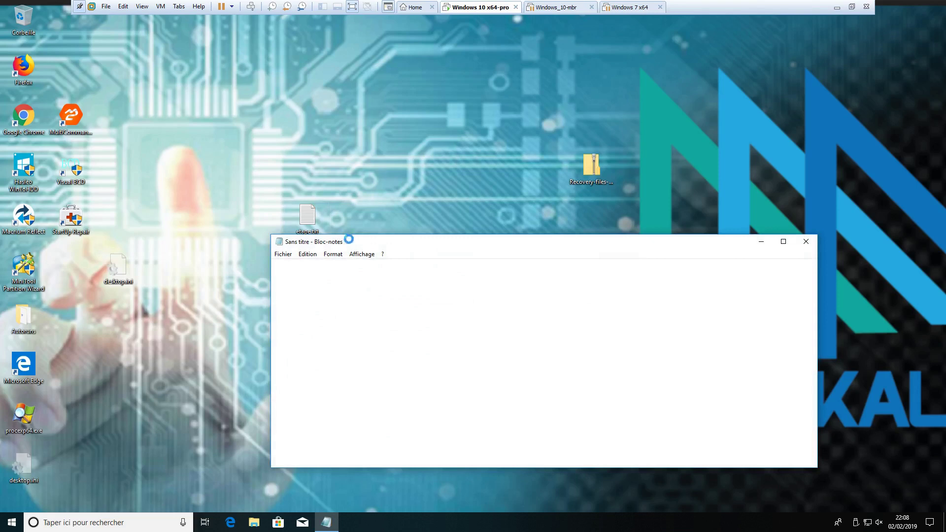
drag(362, 243, 299, 182)
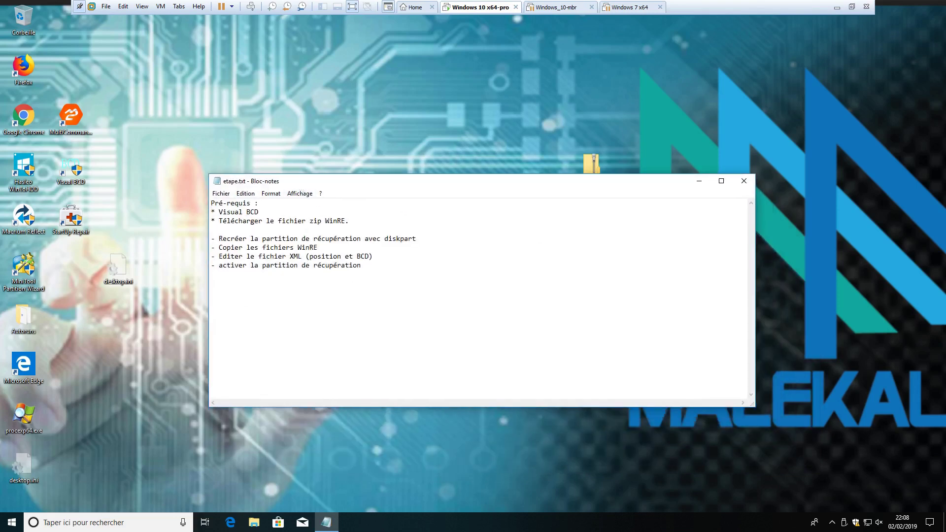
Step: Highlight the Visual BCD prerequisite in the notes and move the recovery files zip to a free desktop area above the Notepad window
drag(219, 212, 258, 212)
click(68, 168)
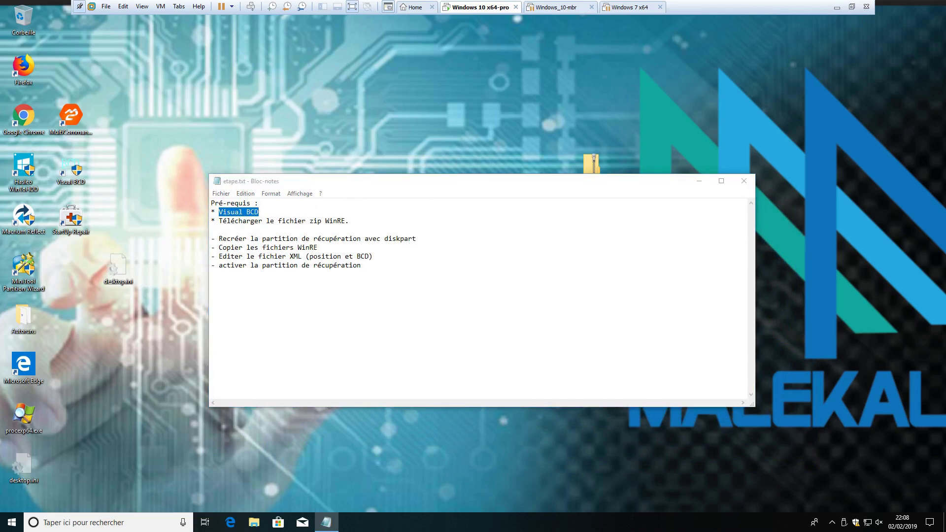
drag(445, 184, 479, 251)
click(591, 173)
drag(591, 172, 449, 73)
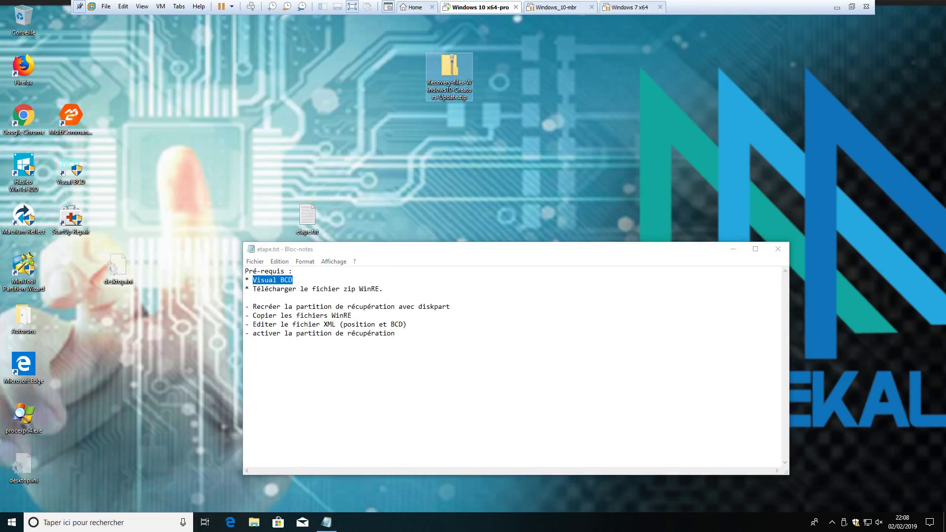
Step: Highlight in turn the notes on recreating the partition, copying the WinRE files and editing the XML file, and minimize Notepad
drag(450, 306, 253, 307)
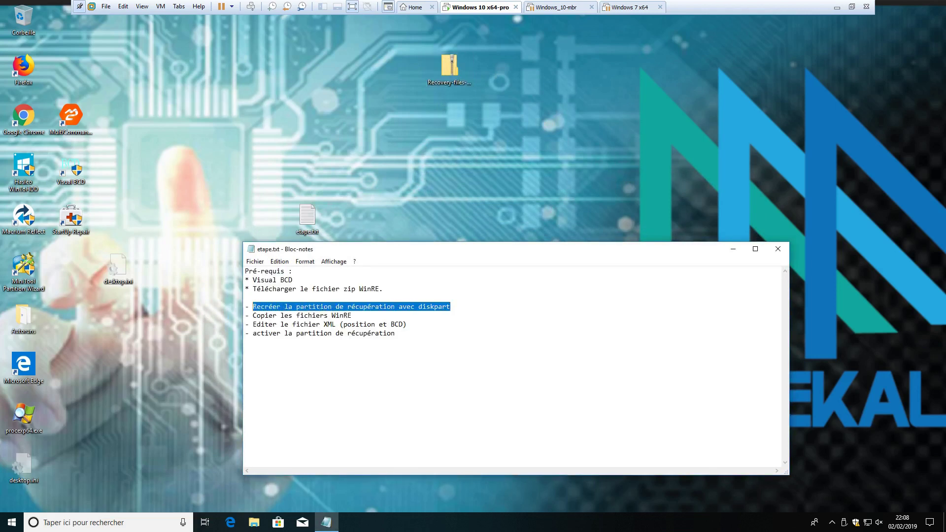
drag(352, 315, 253, 316)
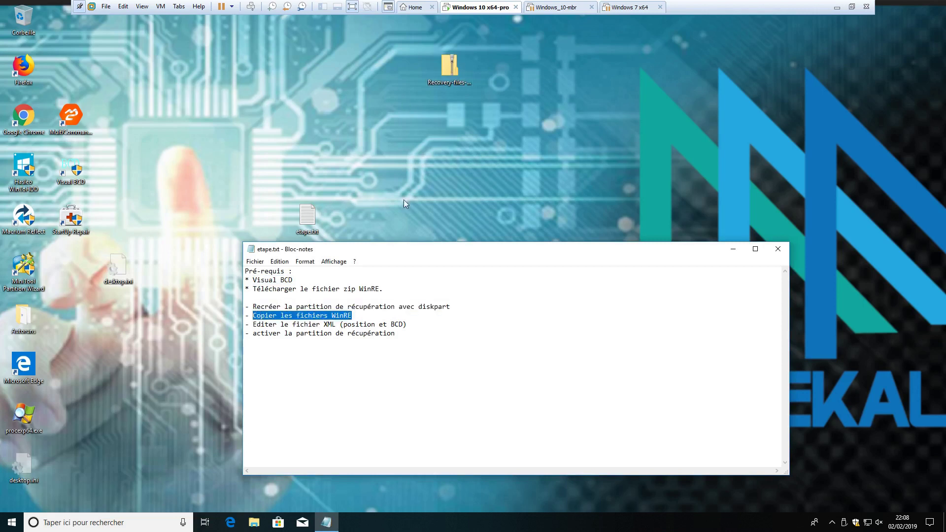
drag(406, 324, 245, 325)
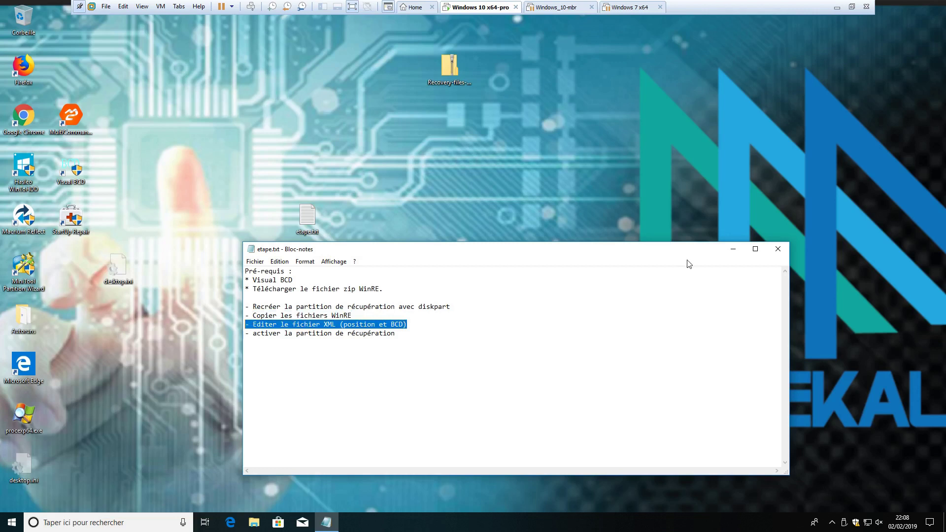
click(734, 248)
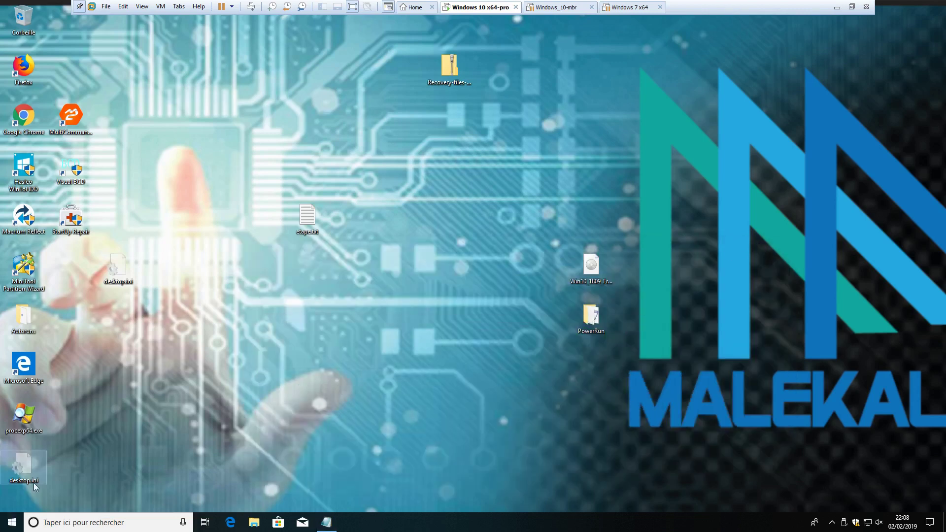
Step: Start diskpart, approve the elevation request and reposition its window on the desktop
right_click(14, 523)
click(44, 472)
text(diskpart)
key(Return)
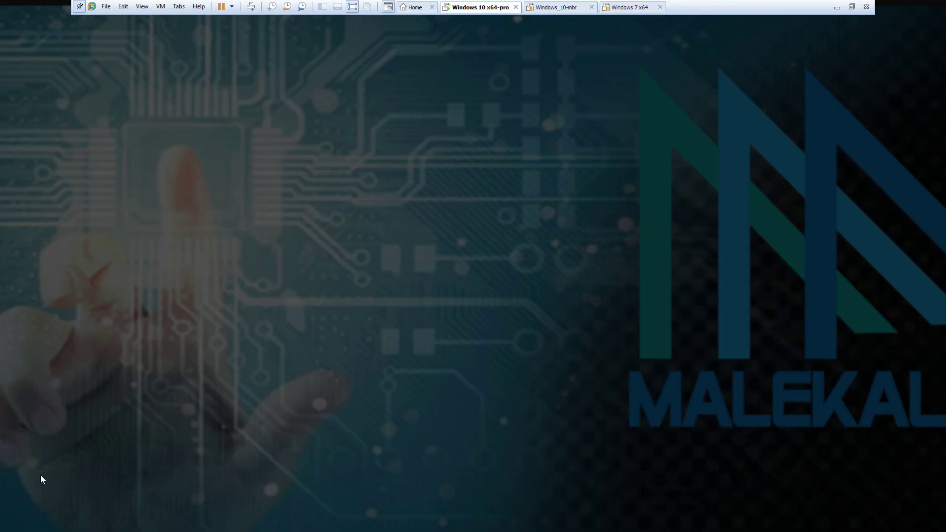
click(404, 328)
drag(270, 115, 170, 67)
Step: Open a command prompt as administrator and place its window beside the diskpart window
click(81, 525)
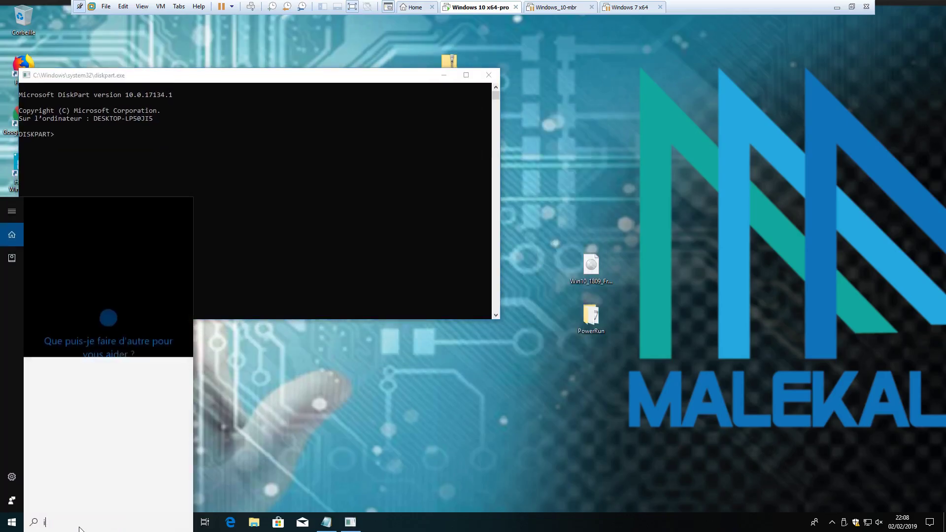
text(invite)
right_click(81, 261)
click(83, 263)
click(413, 327)
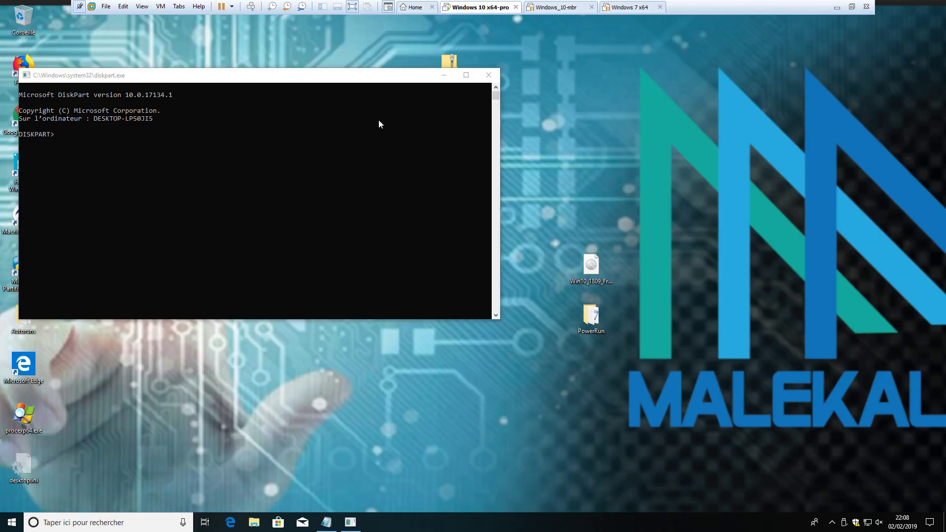
drag(288, 48, 684, 115)
drag(485, 113, 487, 149)
Step: Check the recovery environment configuration with reagentc /info, highlight the WinRE state line and shift the window aside
text(reag)
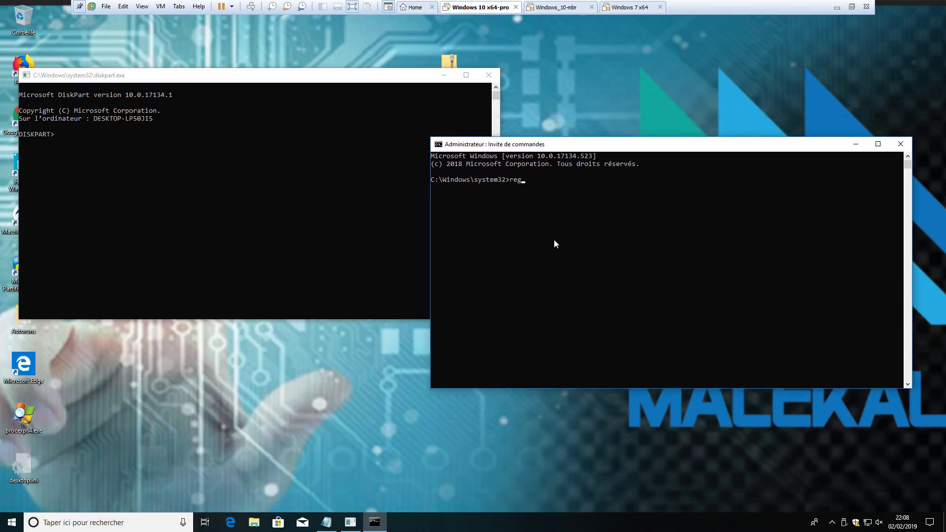
text(entc /info)
key(Return)
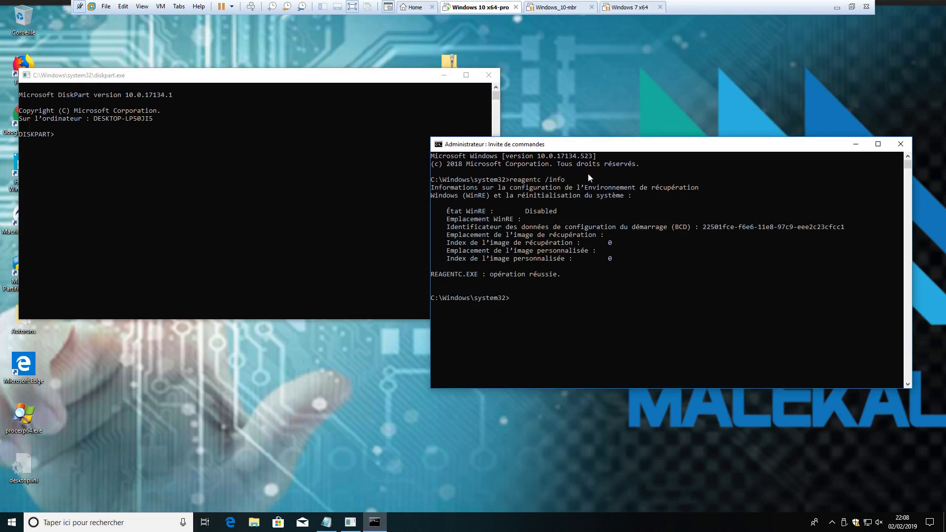
drag(443, 212, 565, 212)
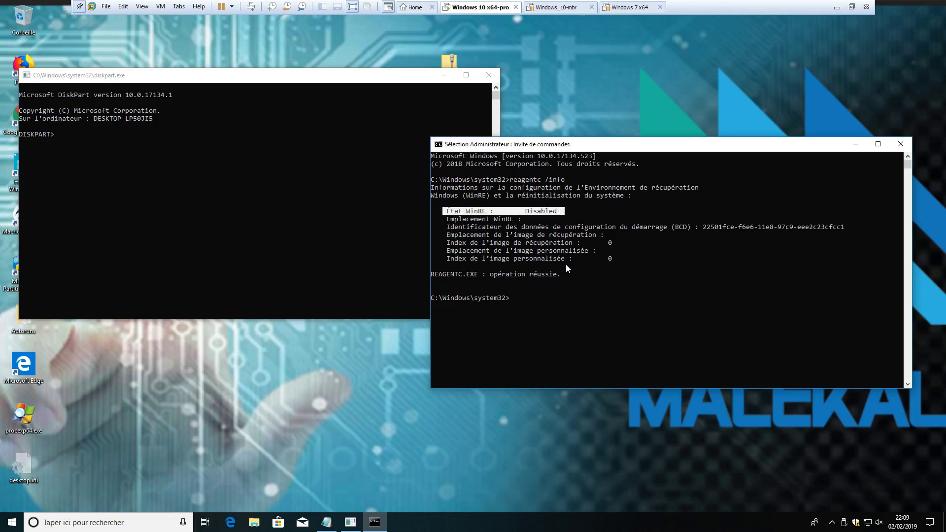
drag(570, 145, 615, 140)
click(630, 238)
key(Escape)
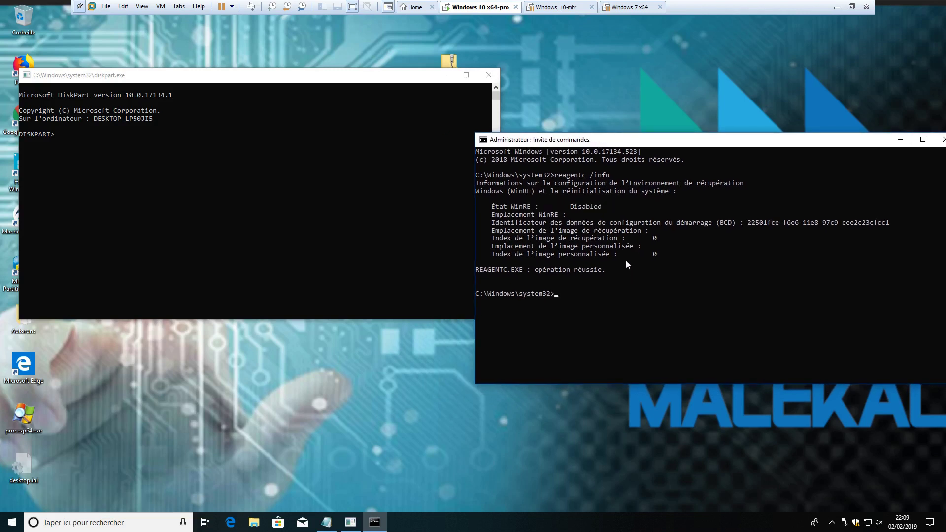
Step: Bring the diskpart window forward, select disk 0 and list its partitions
drag(217, 76, 283, 140)
text(sel disk 0)
key(Return)
text(list partiti)
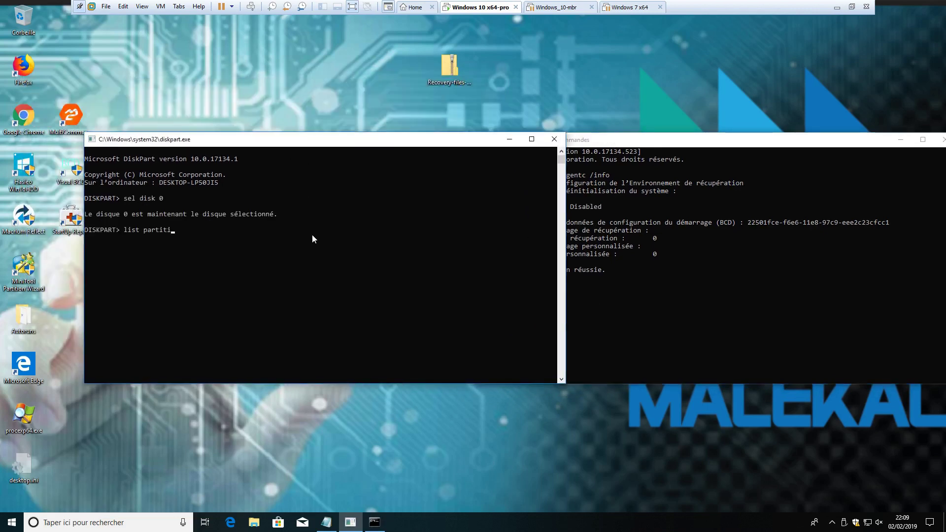
text(on)
key(Return)
Step: Create a primary partition on disk 0, format it as NTFS and check its type in the partition list
text(create partition pri)
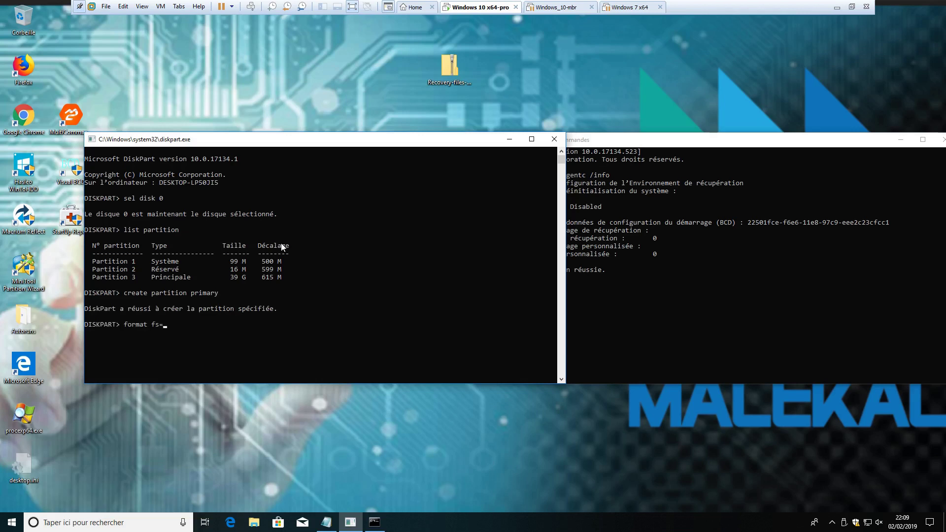
key(Return)
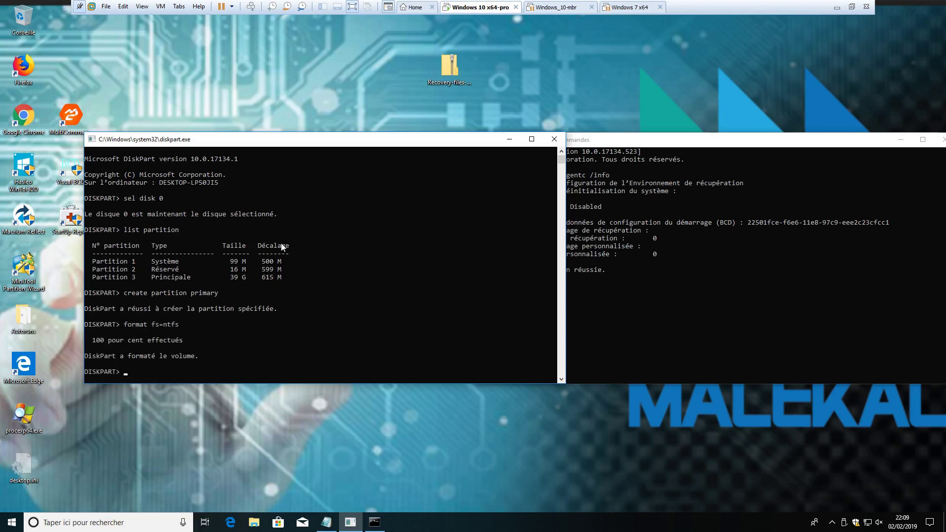
text(list partition)
key(Return)
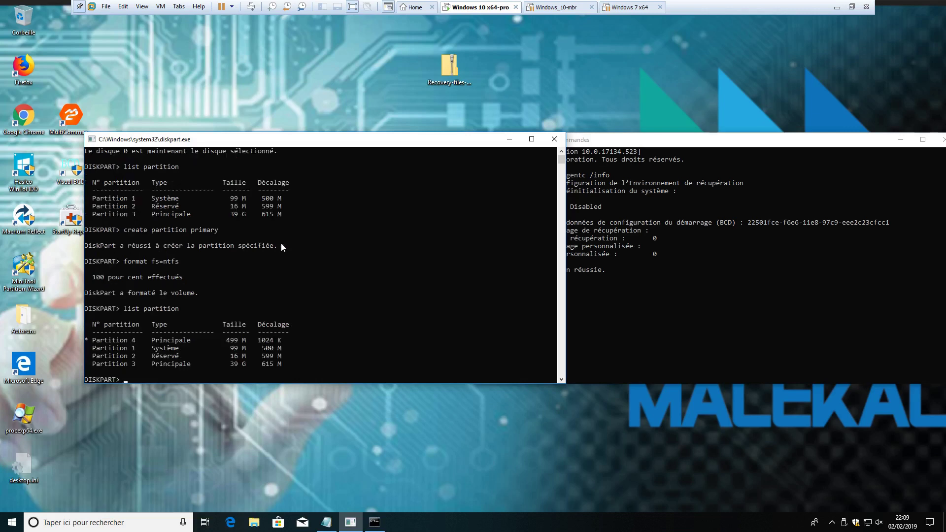
drag(151, 340, 193, 345)
click(191, 339)
drag(269, 139, 324, 70)
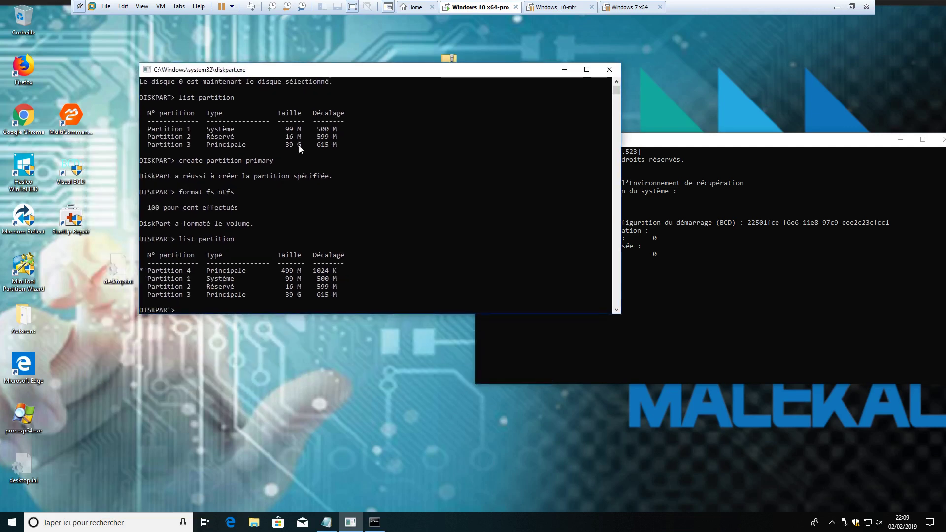
Step: Start Firefox and dismiss the default-browser prompt
double_click(20, 64)
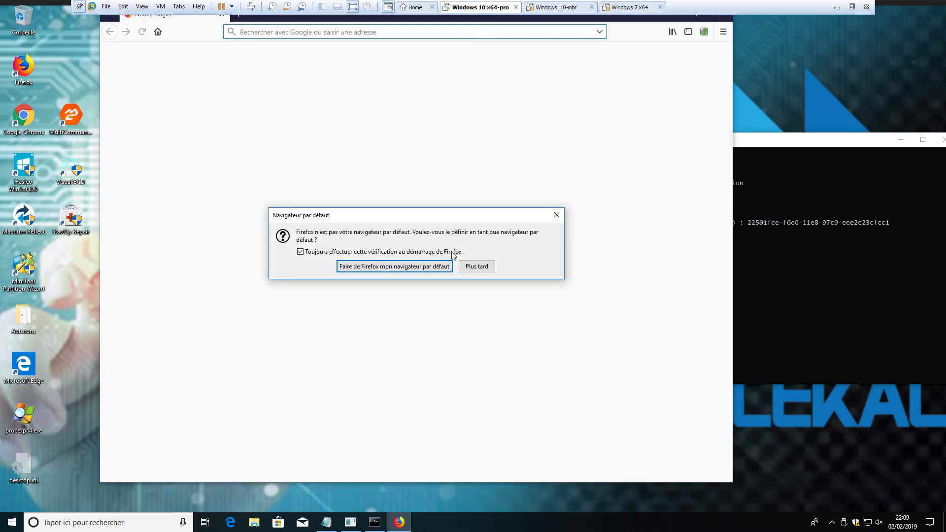
key(Return)
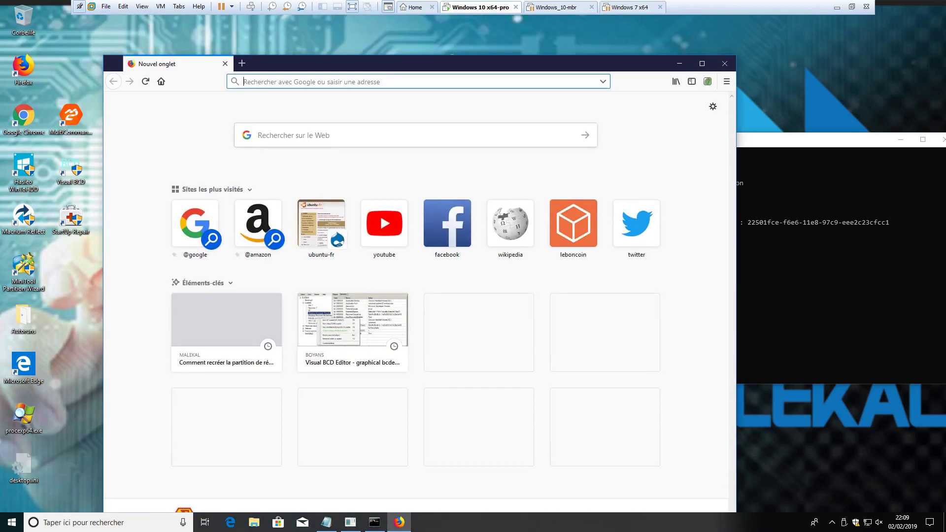
text(partition retail)
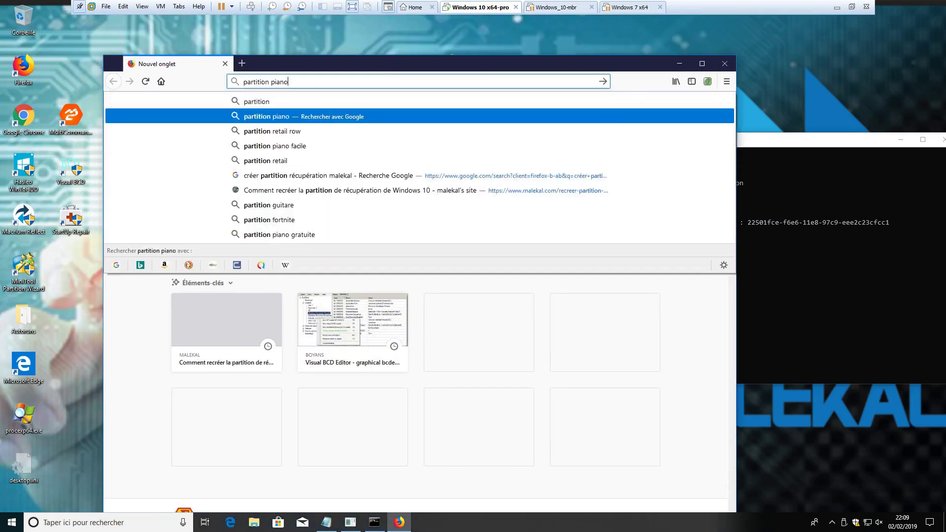
key(Down)
key(Down)
key(Down)
key(Return)
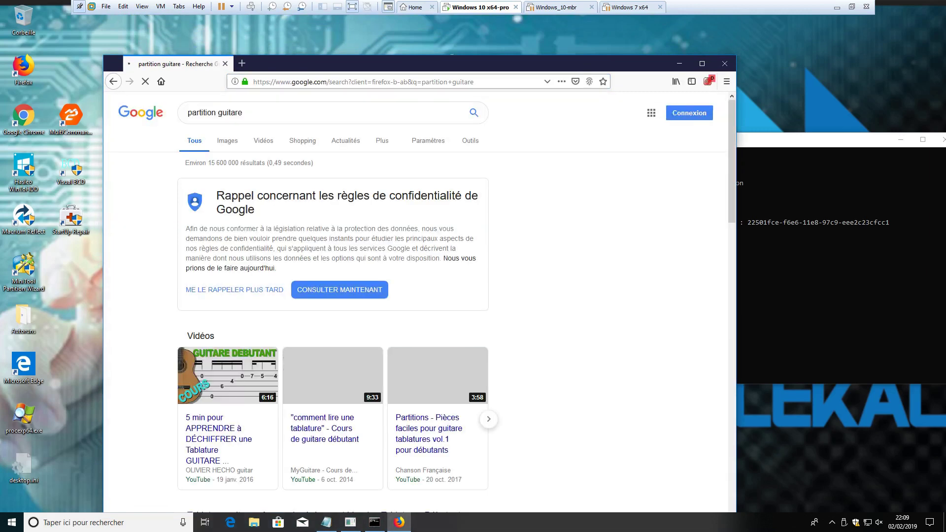
Step: Open the malekal.com article on recreating the Windows 10 recovery partition, maximize Firefox and find the diskpart commands
click(373, 82)
text(partition piano facile)
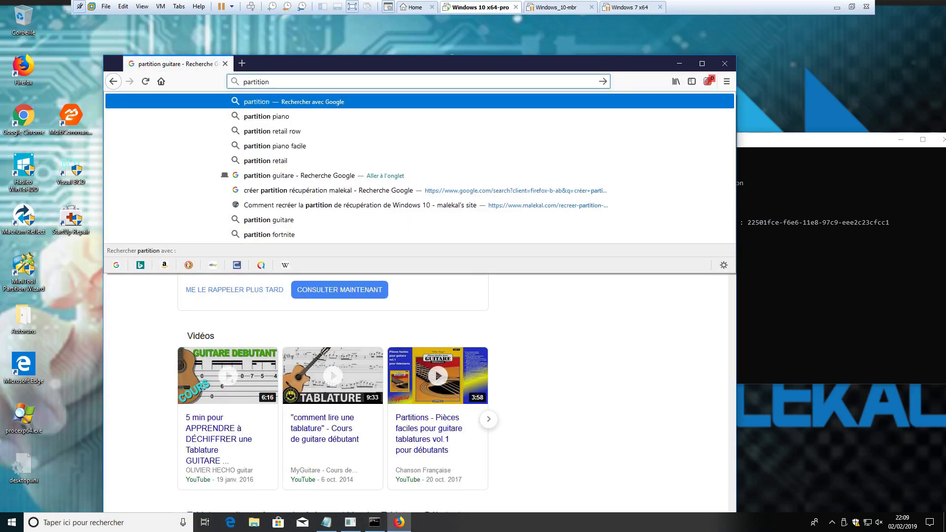
key(Down)
key(Down)
key(Down)
key(Down)
key(Return)
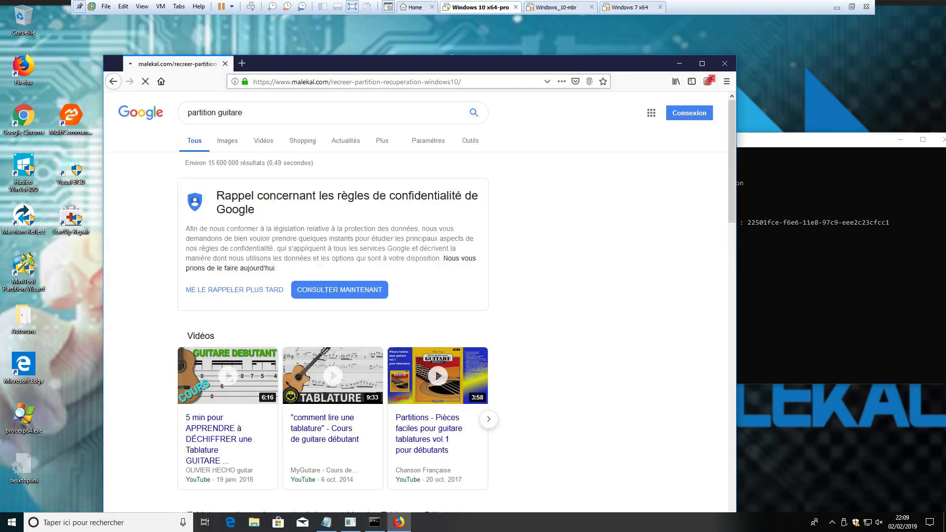
double_click(378, 67)
scroll(270, 338, down, 10)
scroll(270, 337, down, 10)
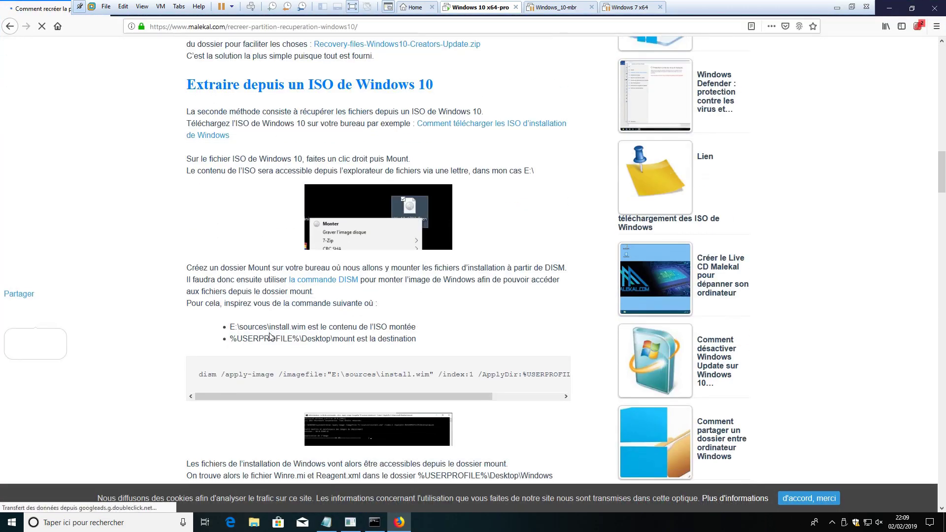
scroll(270, 337, down, 10)
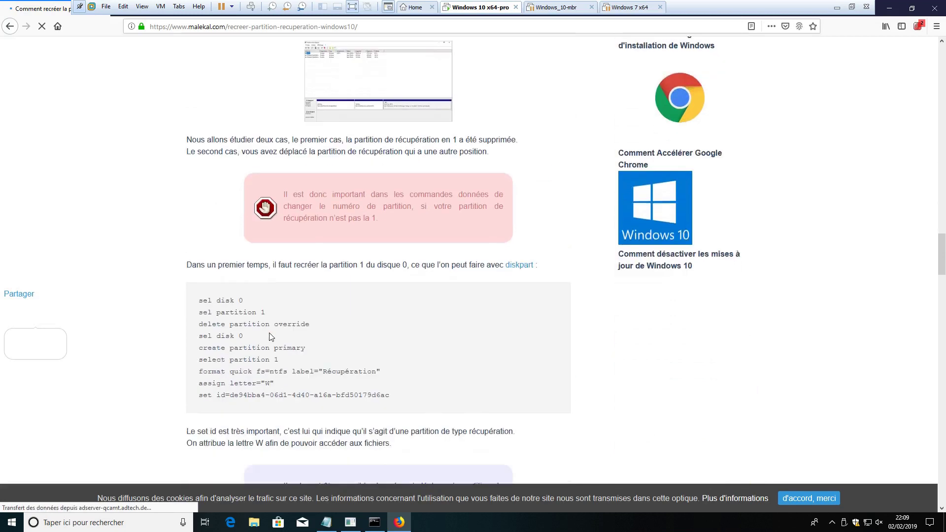
Step: Copy the set id command from the article's diskpart command block and minimize Firefox
triple_click(287, 304)
click(287, 304)
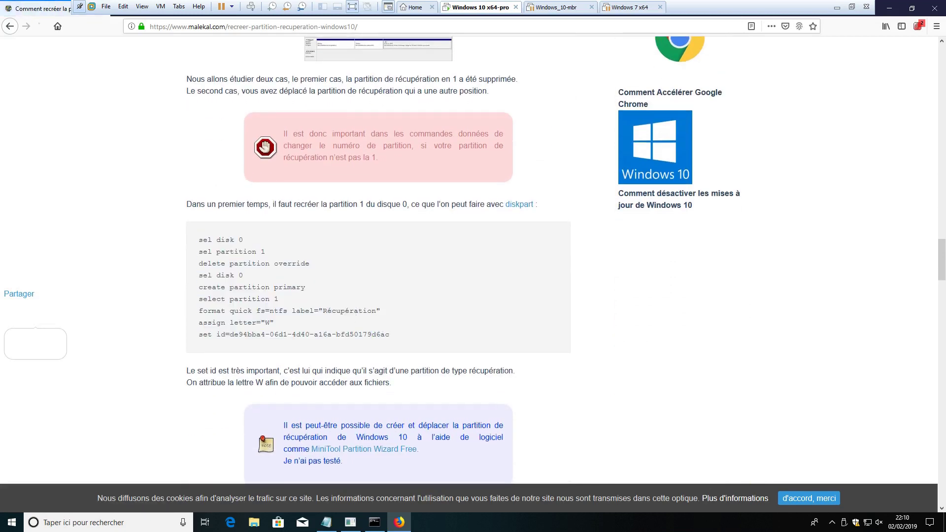
drag(199, 334, 381, 335)
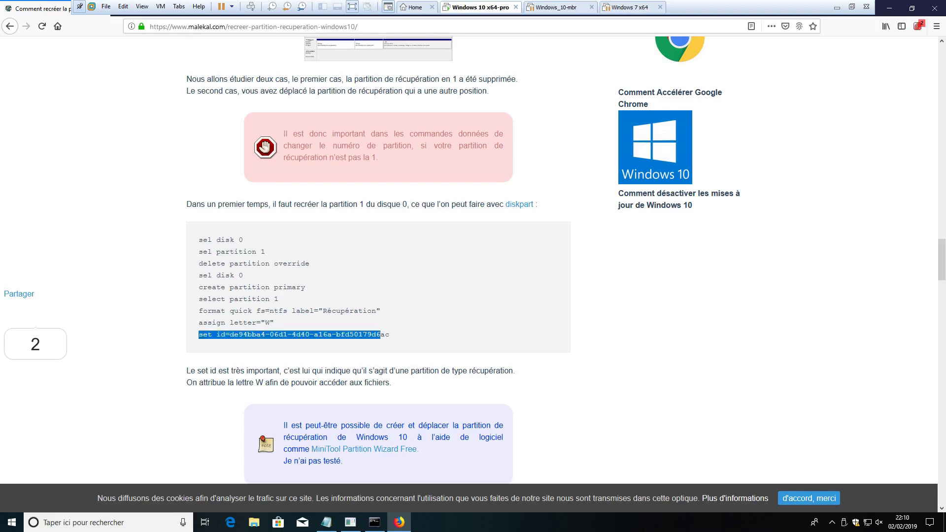
right_click(356, 336)
click(393, 344)
click(374, 522)
click(889, 9)
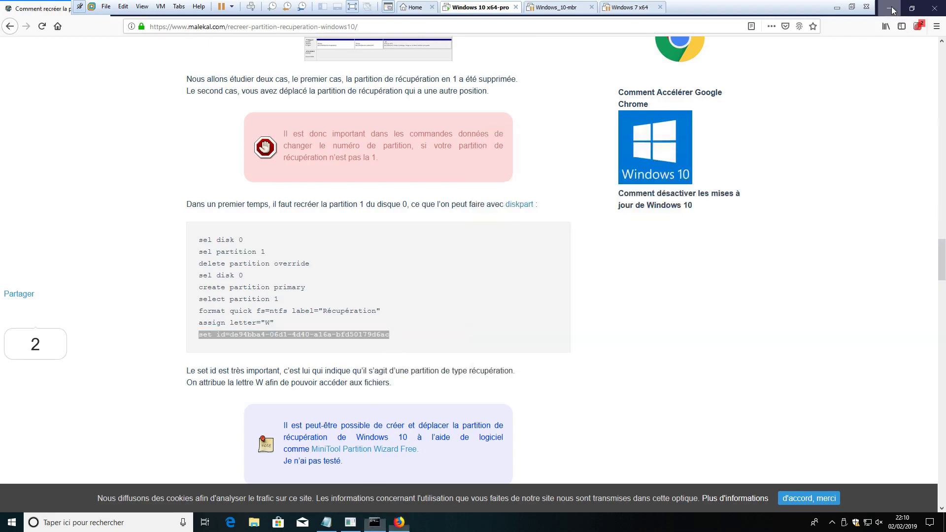
Step: Run set id=de94bba4-06d1-4d40-a16a-bfd50179d6ac on the new partition in diskpart and list the partitions again
drag(338, 75, 255, 95)
right_click(301, 245)
key(Return)
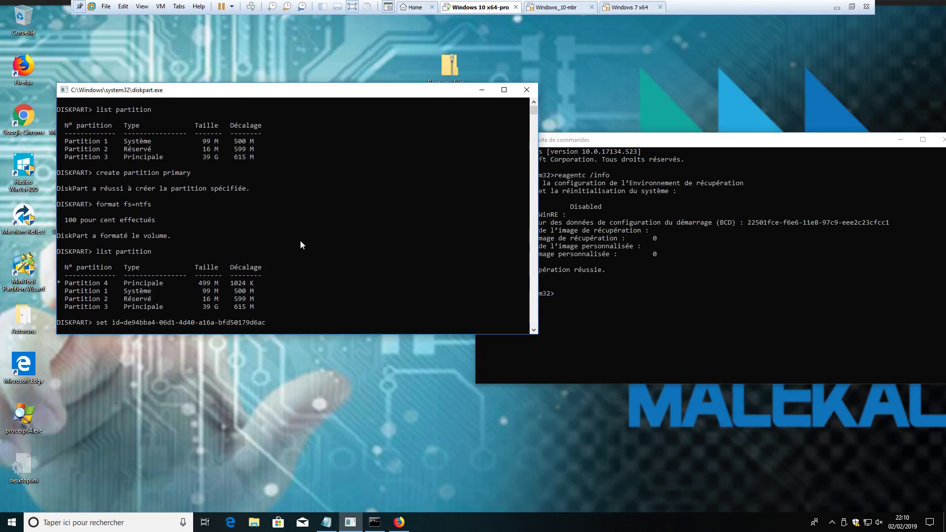
key(Up)
key(Up)
key(Return)
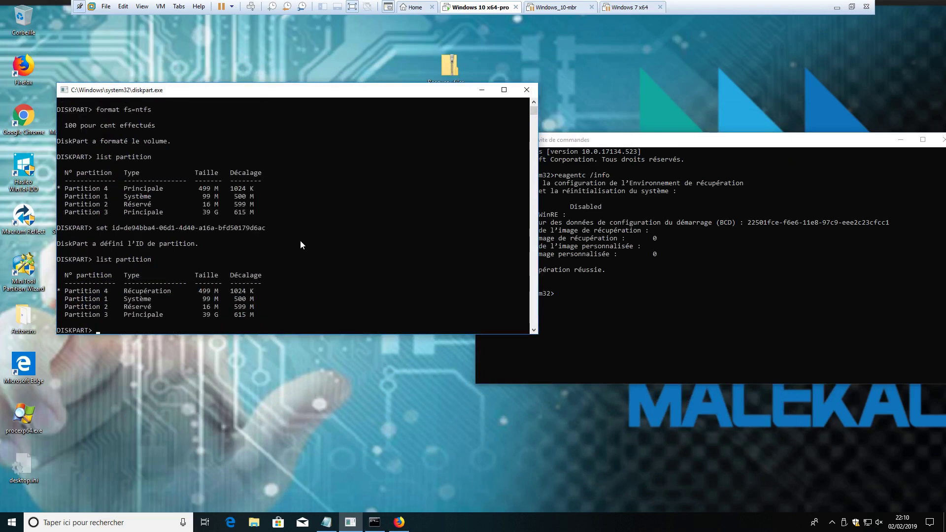
Step: Highlight the new partition's type and number in the updated partition list, and clear the selection
drag(121, 290, 173, 292)
click(94, 290)
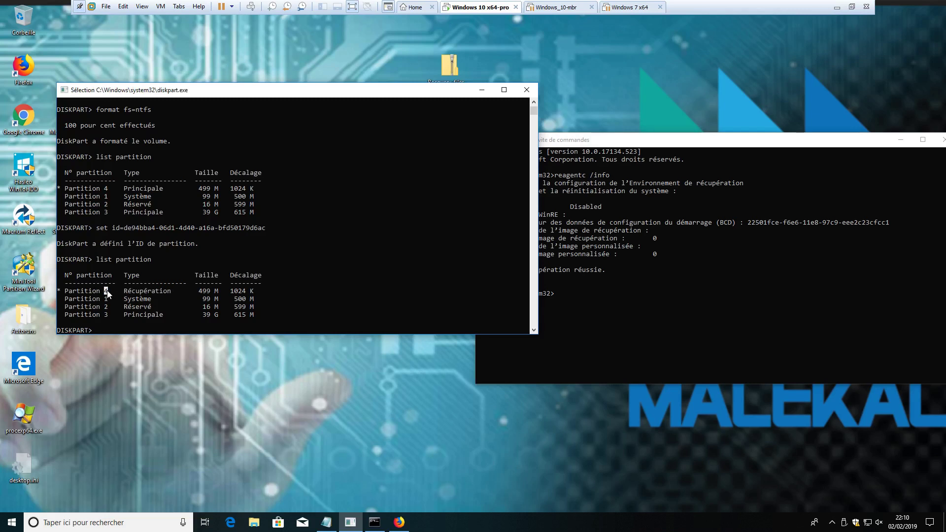
right_click(294, 255)
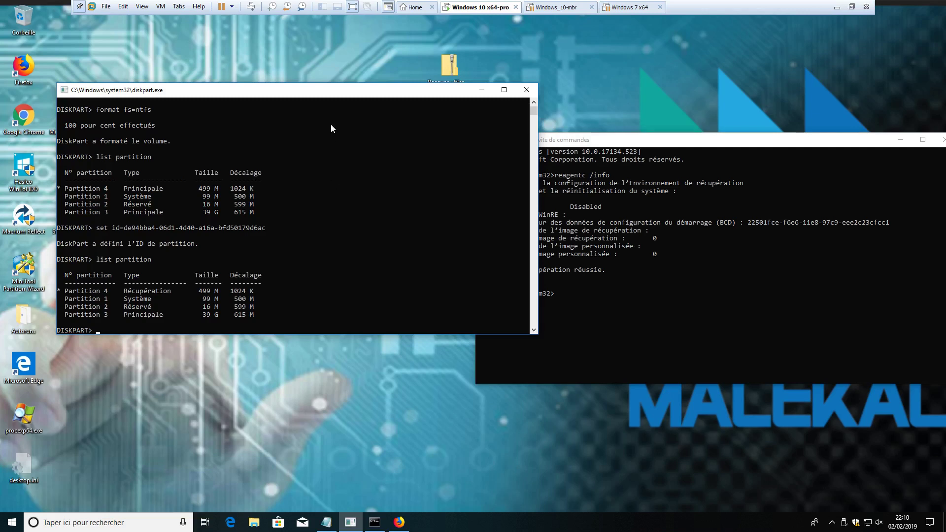
Step: Reposition the diskpart window and assign the letter W to the new partition
drag(329, 91, 322, 151)
text(gin)
key(BackSpace)
text(ign letter=W)
key(Return)
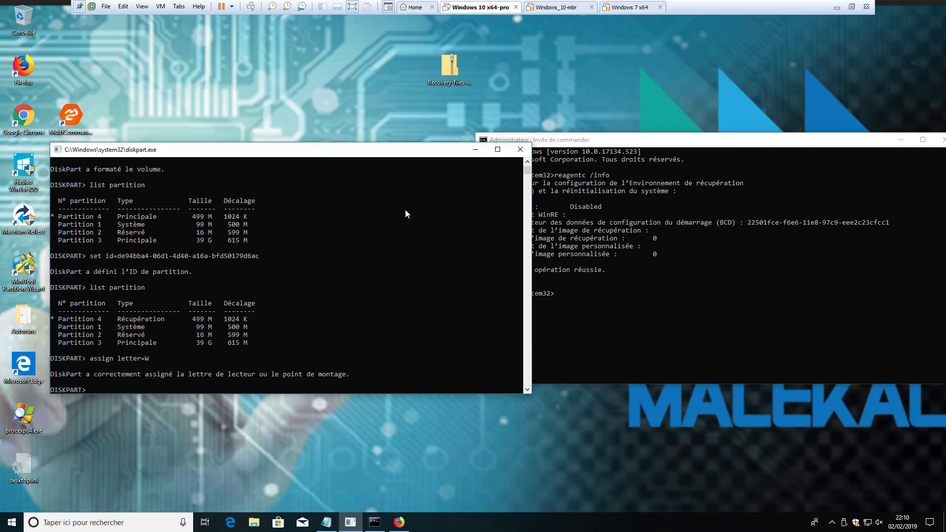
Step: Review the WindowsRE folder section of the article in Firefox, accept the cookie notice and minimize the browser
click(399, 522)
scroll(372, 429, up, 20)
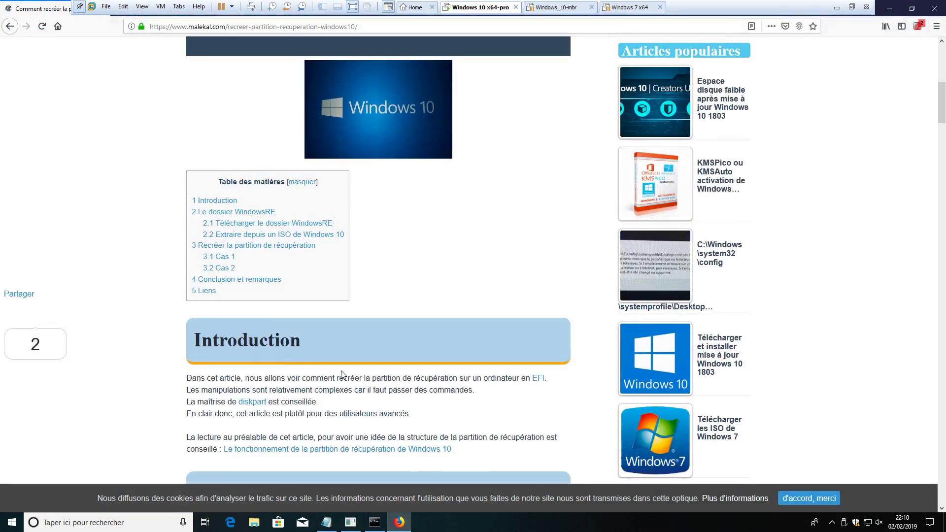
scroll(343, 375, down, 7)
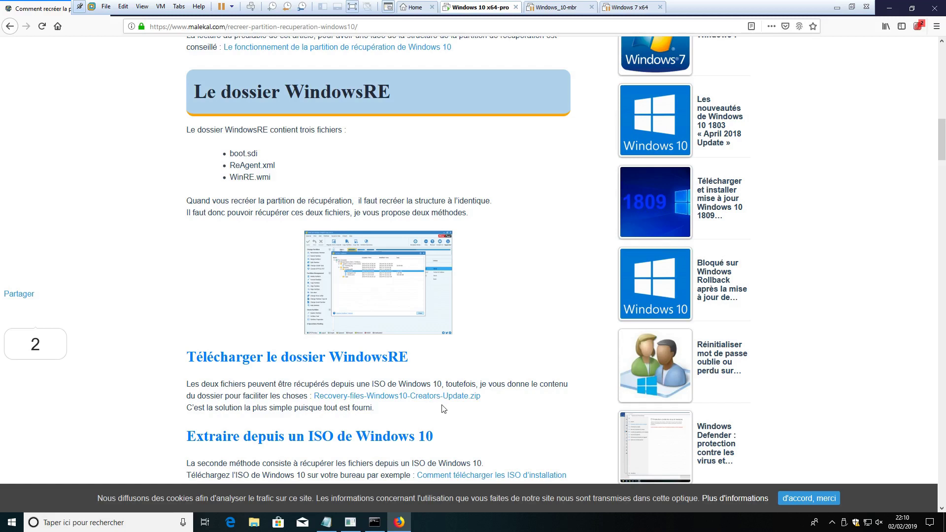
click(821, 498)
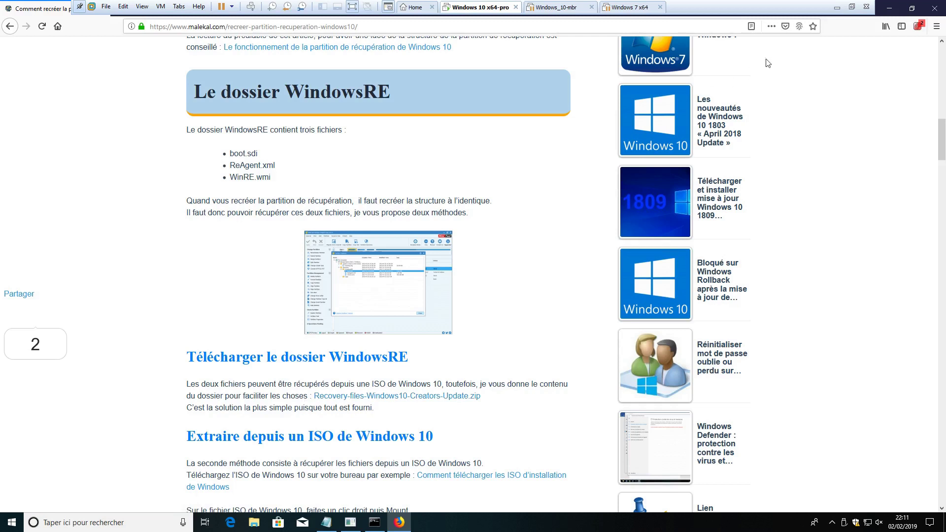
click(889, 8)
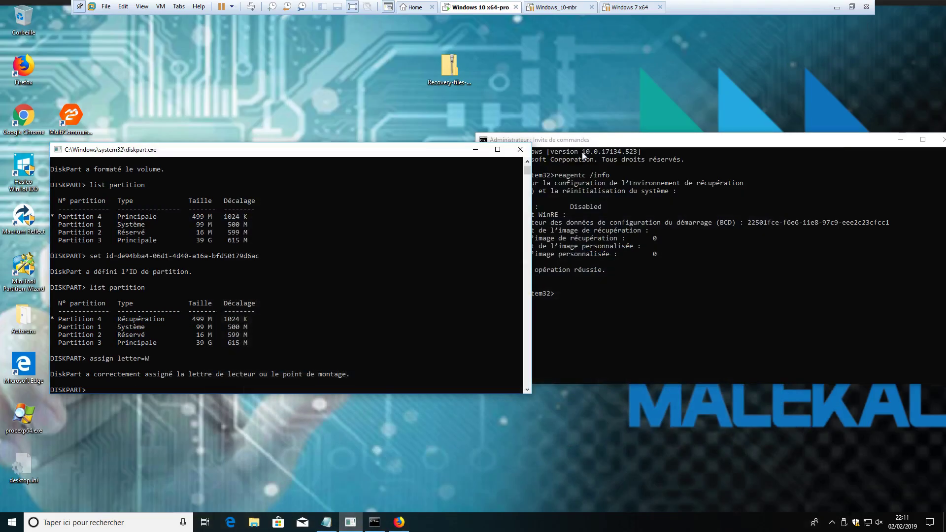
Step: Inspect the properties of Recovery-files-Windows10-Creators-Update.zip on the desktop and close the dialog
right_click(459, 76)
right_click(457, 66)
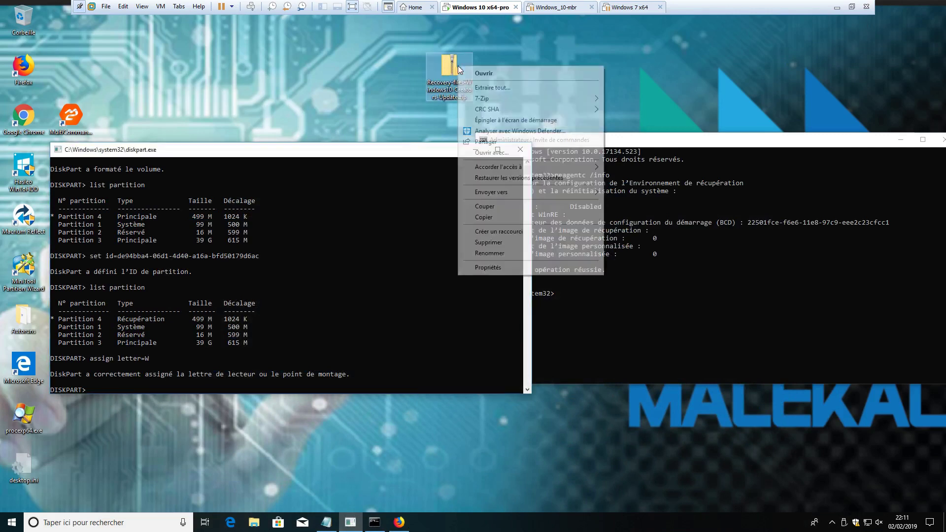
click(484, 268)
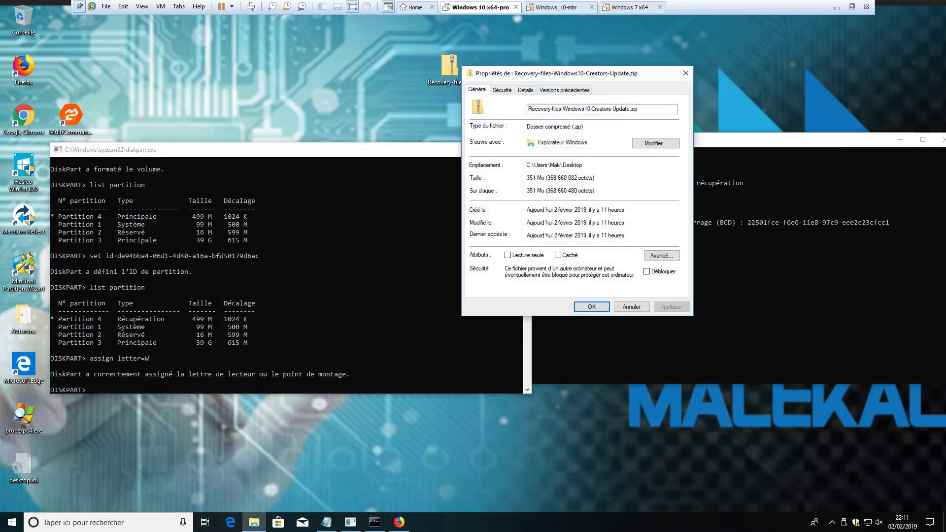
click(592, 307)
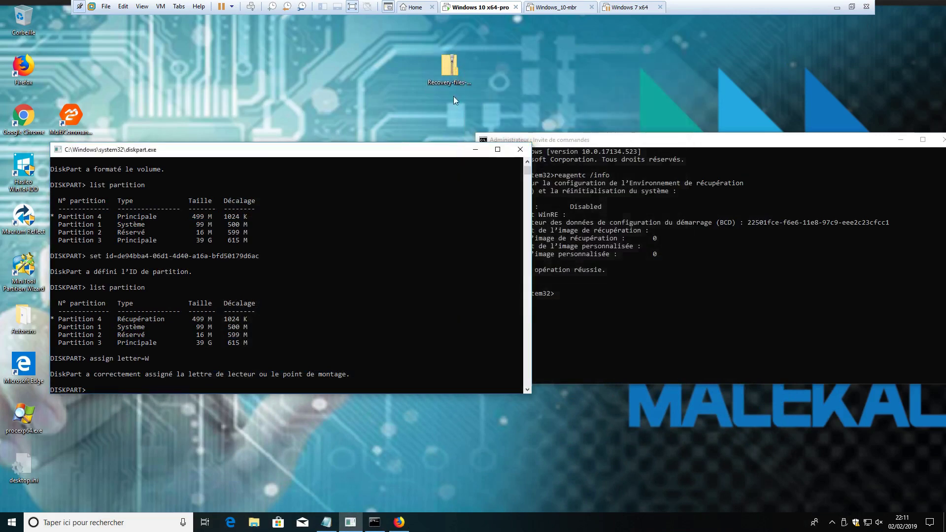
Step: Open the Recovery folder in the zip on the desktop, review the hidden and protected file options in the folder settings, and cancel
double_click(449, 72)
double_click(422, 242)
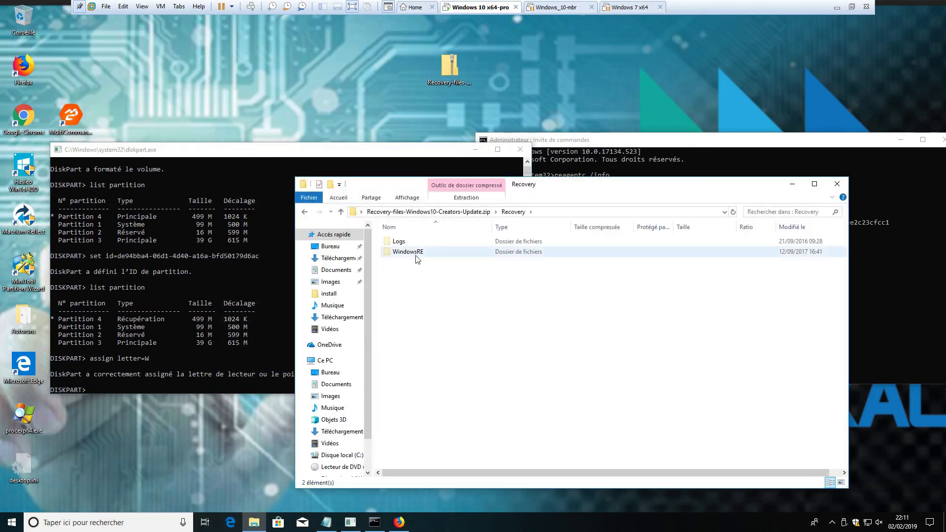
click(407, 198)
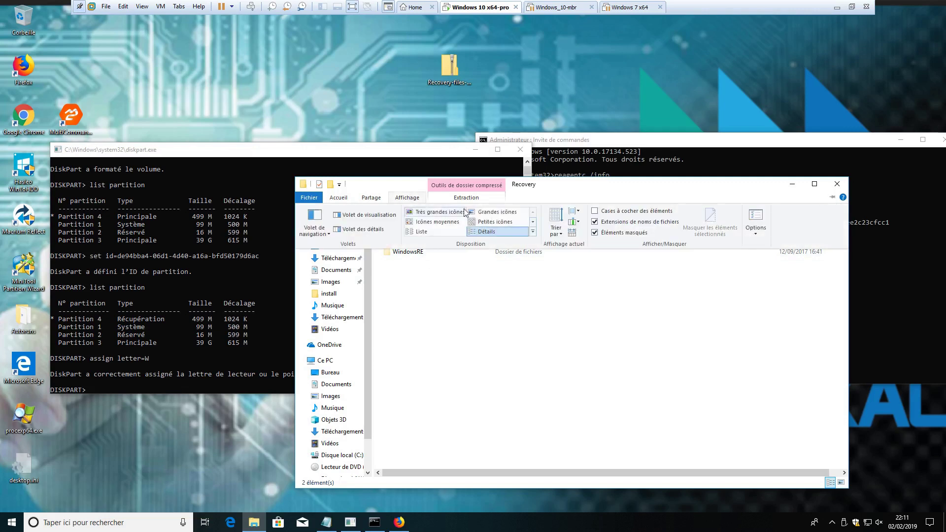
click(756, 223)
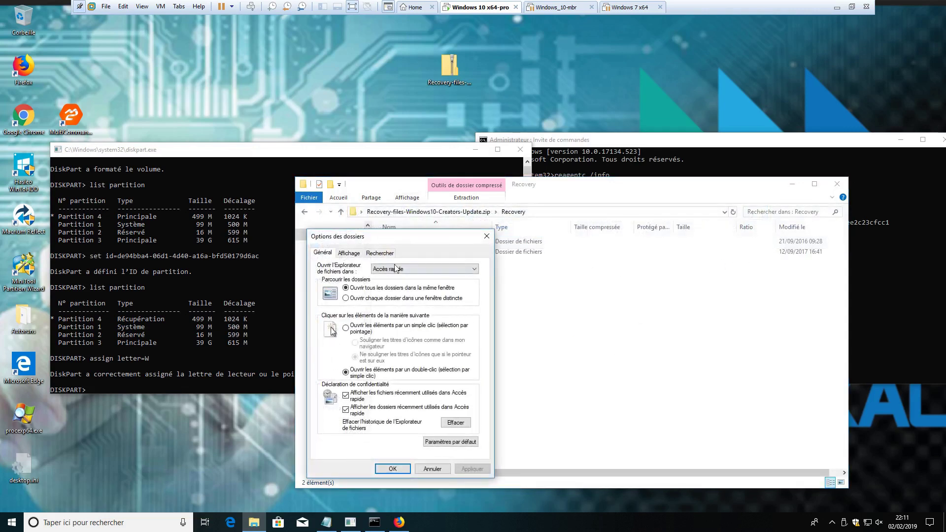
click(351, 253)
drag(389, 237, 335, 209)
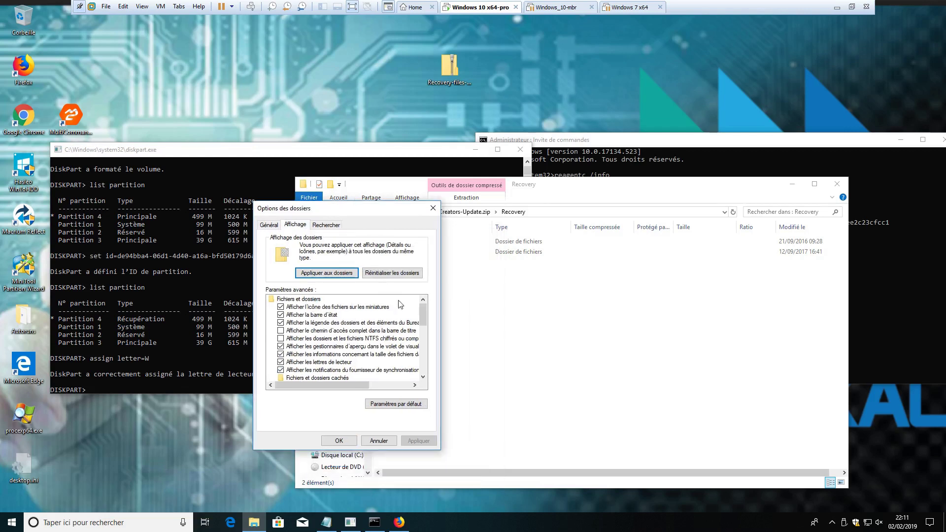
drag(426, 309, 425, 333)
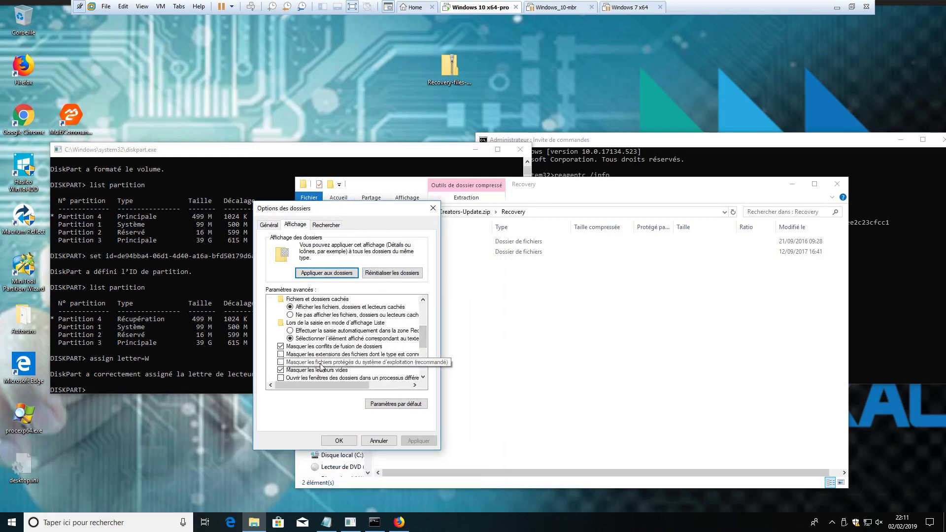
scroll(321, 365, up, 1)
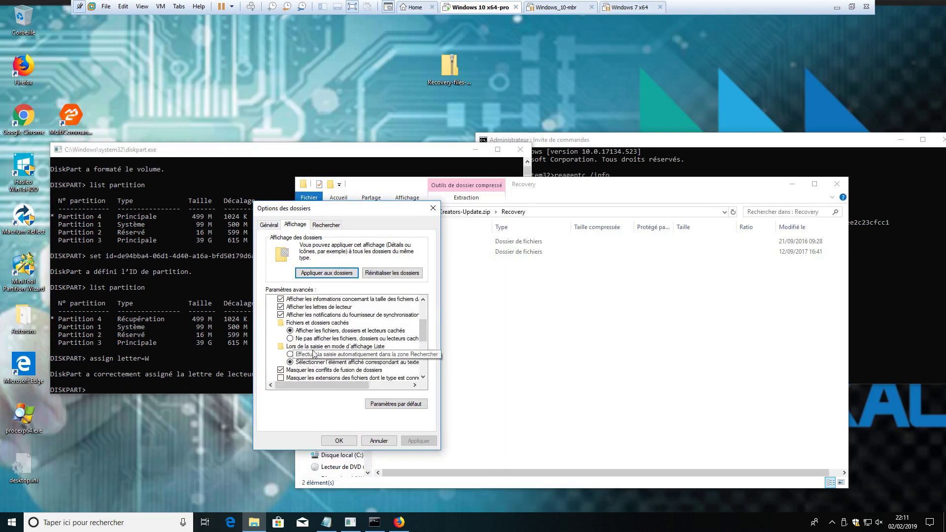
click(379, 440)
Step: Copy the Recovery folder from the zip archive to the root of drive W:
click(307, 213)
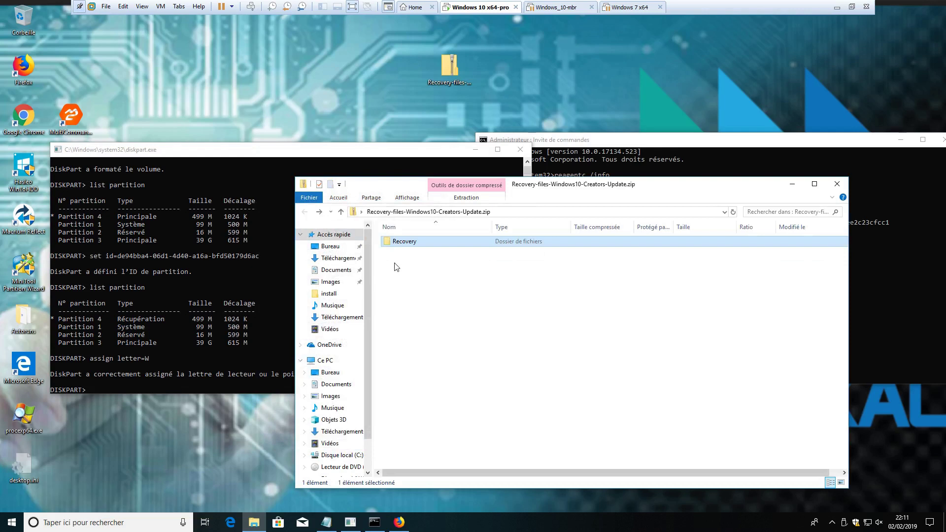
right_click(397, 242)
click(420, 288)
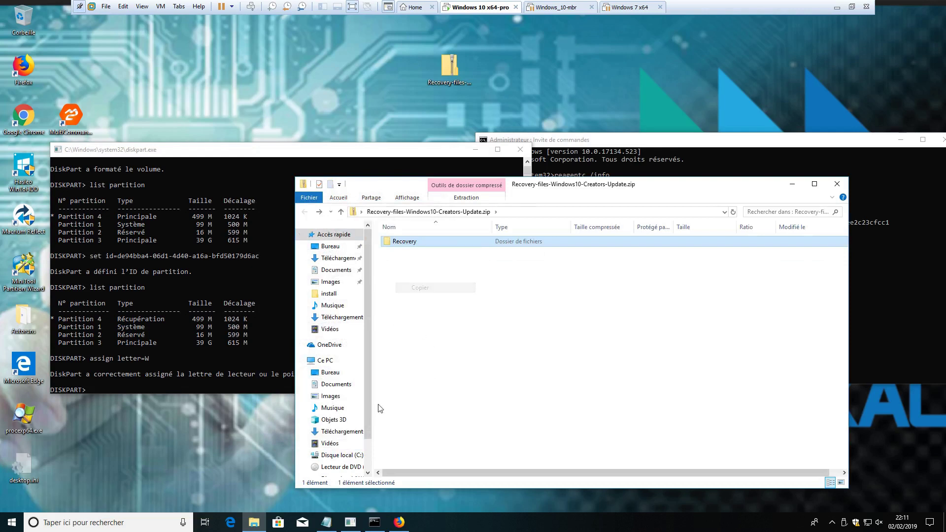
scroll(352, 446, down, 1)
click(352, 448)
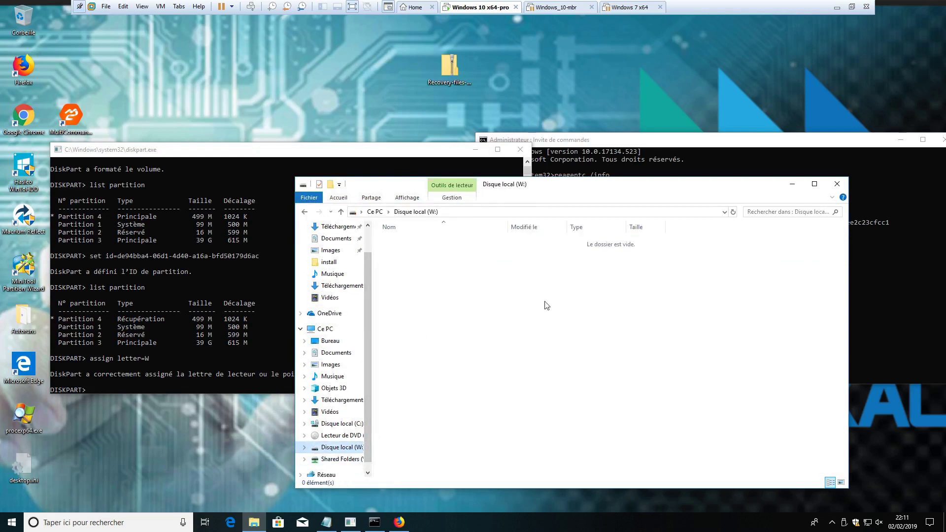
right_click(425, 277)
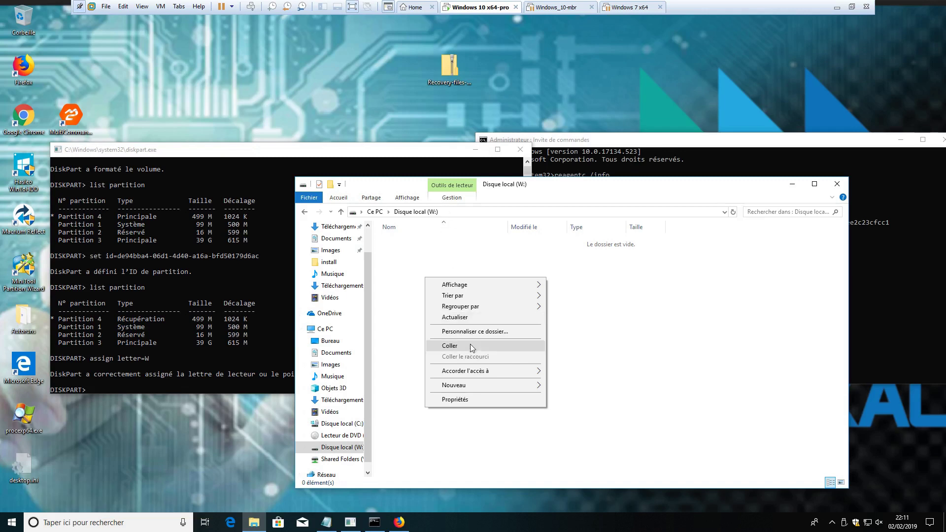
click(502, 345)
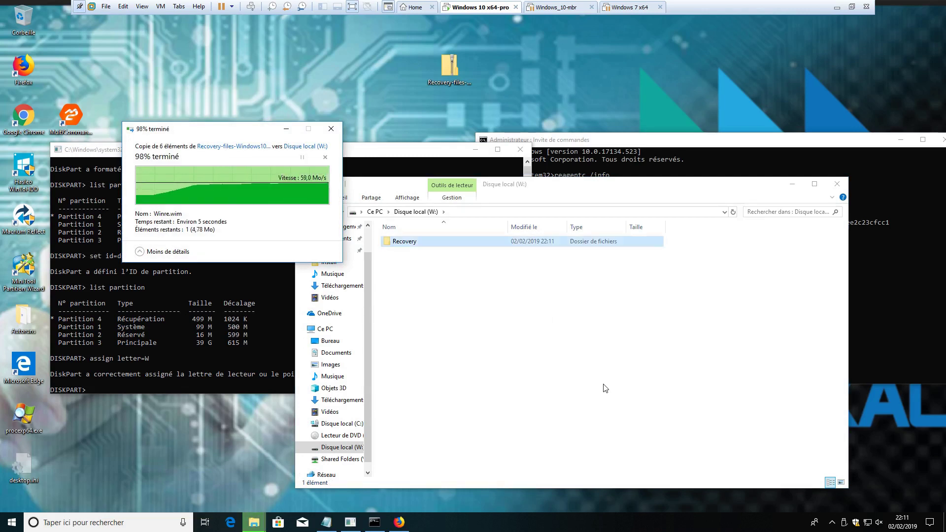
Step: Open Recovery\WindowsRE on drive W:, compare its files with the list in the Firefox article, and minimize the browser
double_click(408, 242)
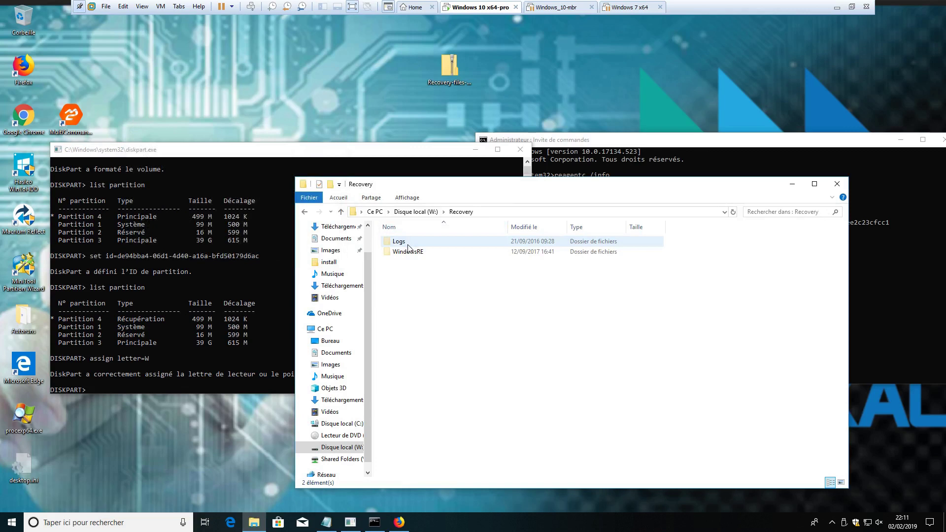
double_click(413, 252)
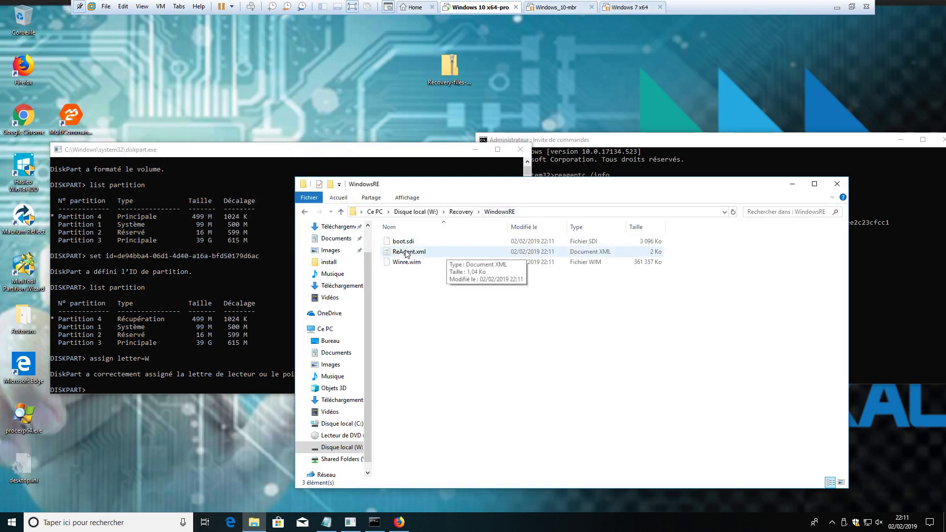
click(399, 522)
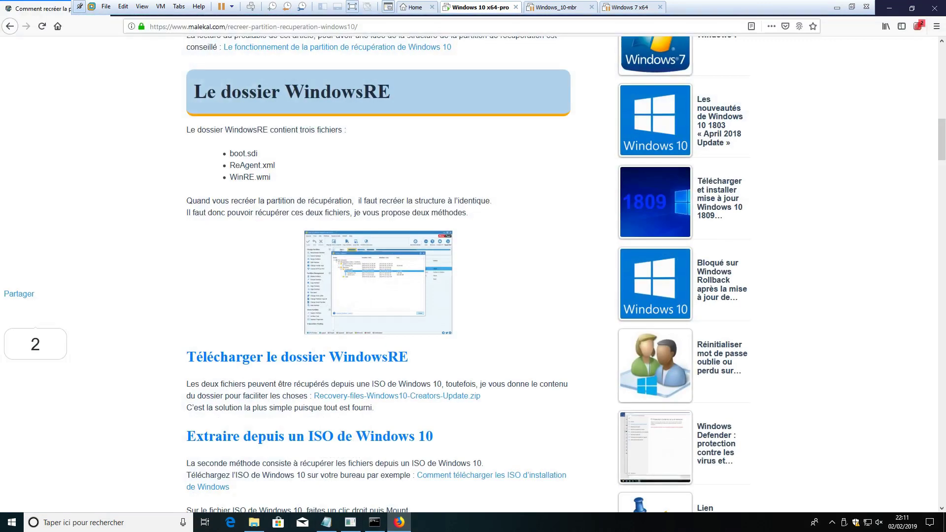
scroll(303, 408, up, 9)
scroll(281, 389, down, 6)
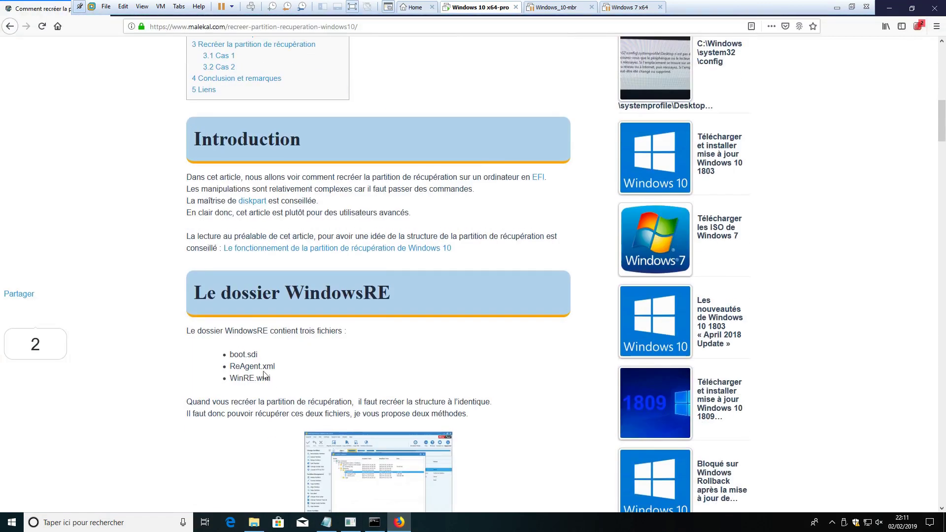
mouse_move(230, 366)
mouse_down()
mouse_move(296, 373)
mouse_move(229, 380)
mouse_up()
click(299, 375)
click(303, 377)
click(889, 7)
Step: Reposition and enlarge the WindowsRE folder window, and minimize the diskpart and command prompt windows
drag(577, 191, 490, 186)
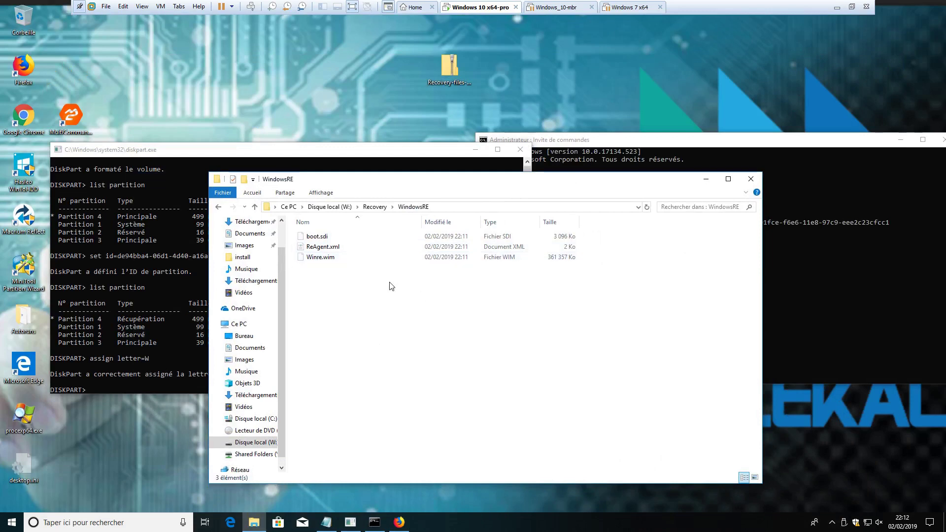
click(477, 151)
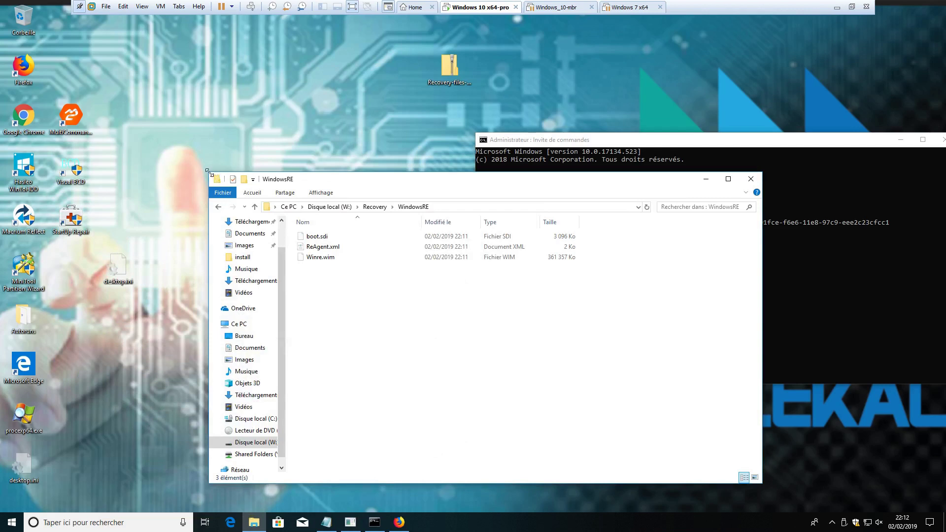
drag(208, 172, 134, 130)
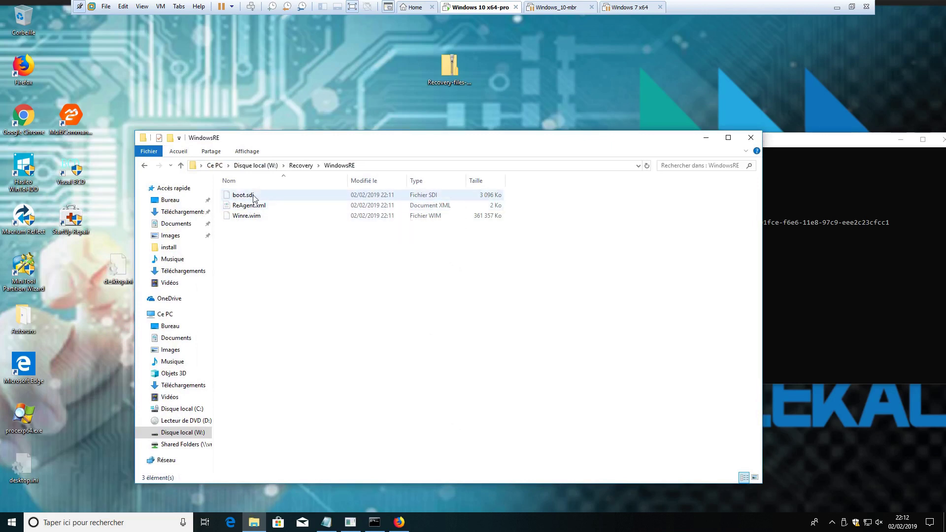
click(371, 220)
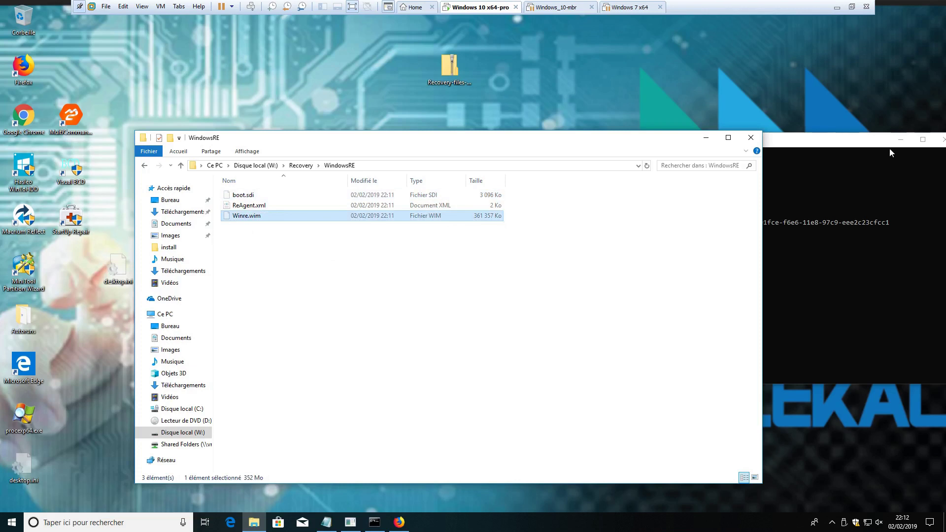
click(901, 140)
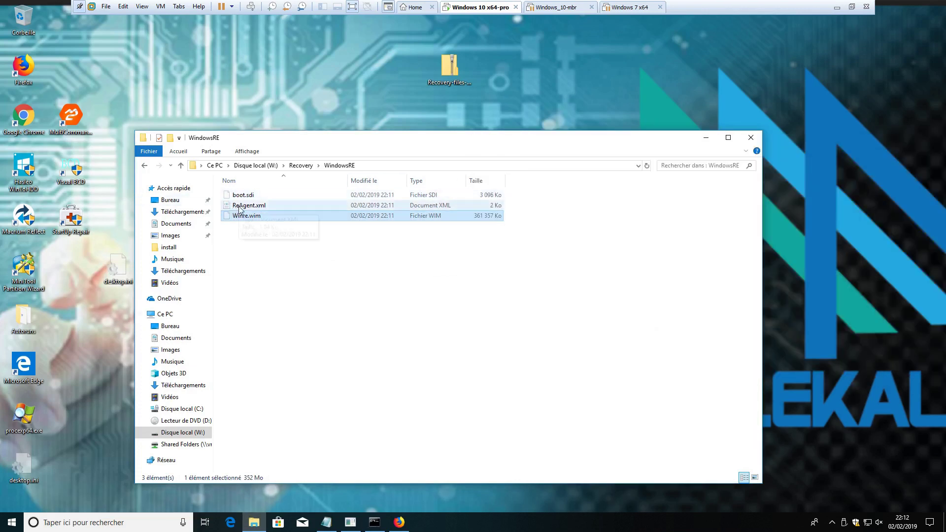
Step: Open ReAgent.xml from the WindowsRE folder for editing in Notepad, minimize the folder window and reposition the editor
right_click(239, 208)
click(279, 226)
drag(454, 243, 444, 164)
click(706, 137)
drag(565, 163, 487, 134)
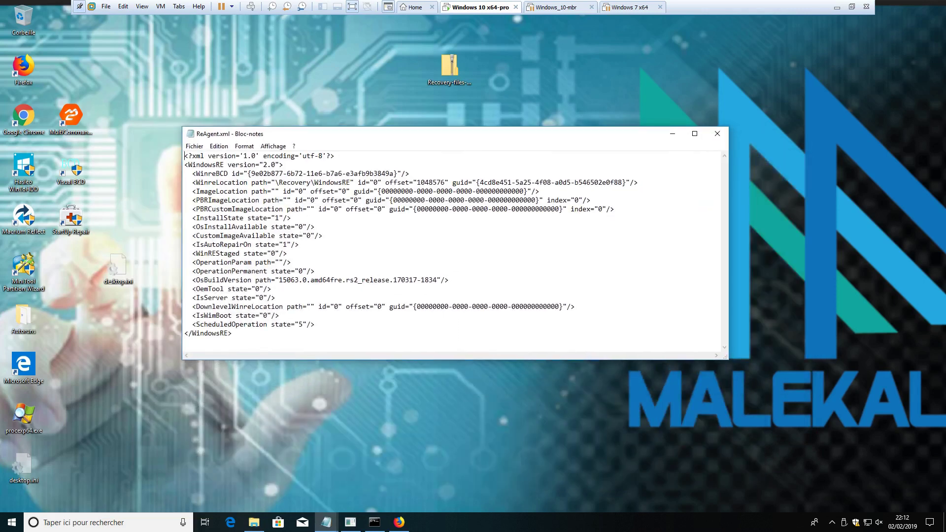
Step: Highlight the WinreBCD id and the WinreLocation offset and guid in ReAgent.xml, and clear the selection
drag(247, 173, 396, 174)
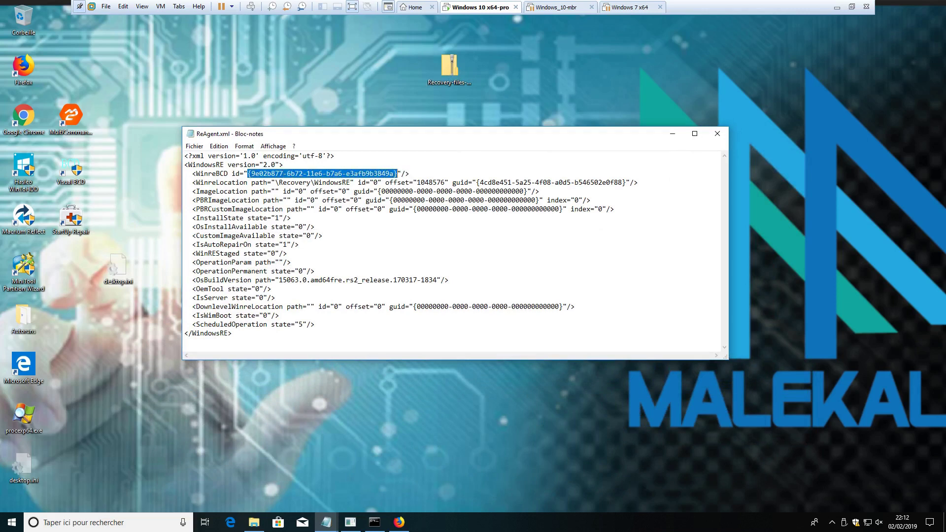
drag(385, 182, 445, 183)
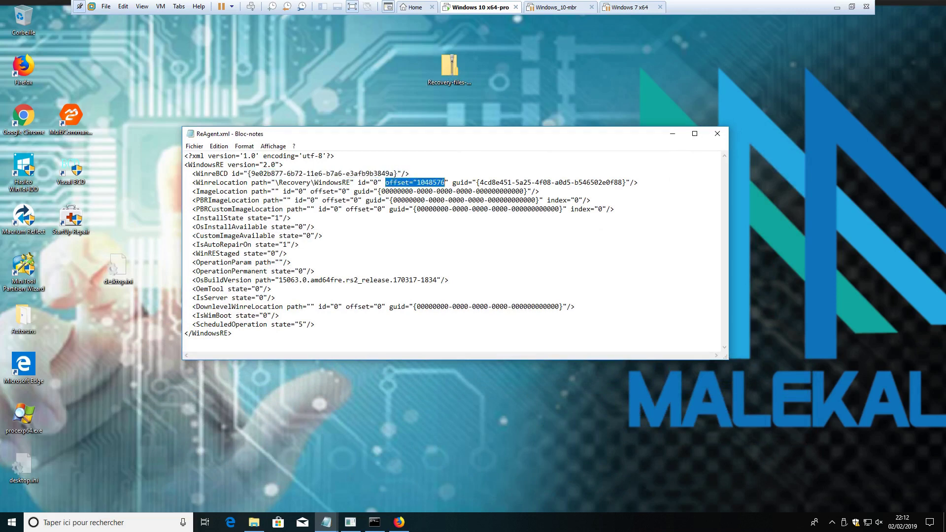
click(433, 183)
drag(473, 182, 638, 182)
click(477, 154)
Step: Arrange the ReAgent.xml and diskpart windows so both are readable, leaving the command prompt minimized
drag(476, 142, 514, 71)
click(375, 523)
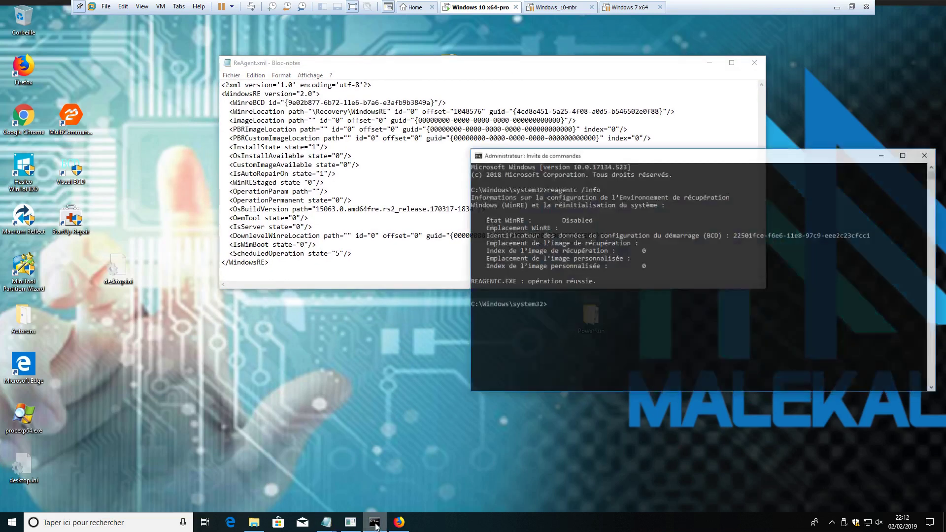
click(374, 523)
click(374, 523)
click(350, 522)
click(901, 139)
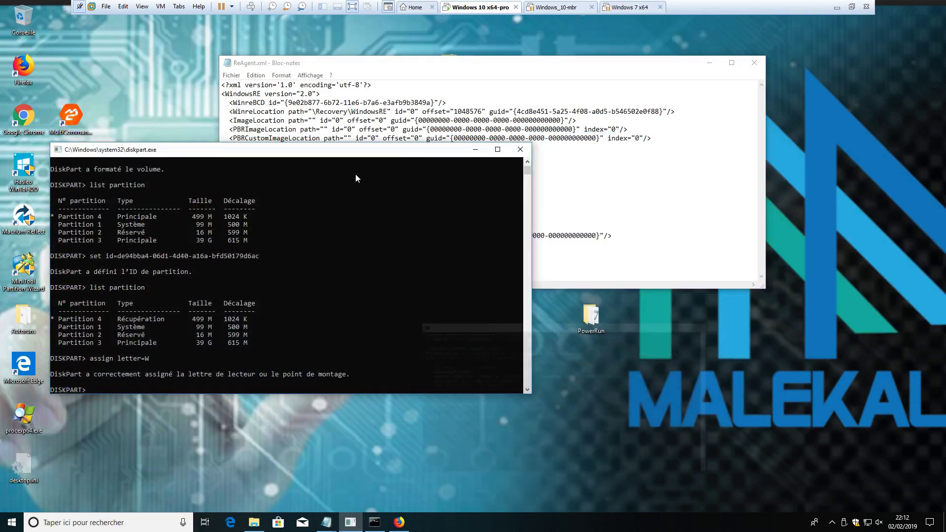
drag(367, 151, 398, 209)
Step: Show the selected partition's details in diskpart and compare its byte offset with the WinreLocation offset in ReAgent.xml
drag(274, 102, 489, 112)
click(383, 102)
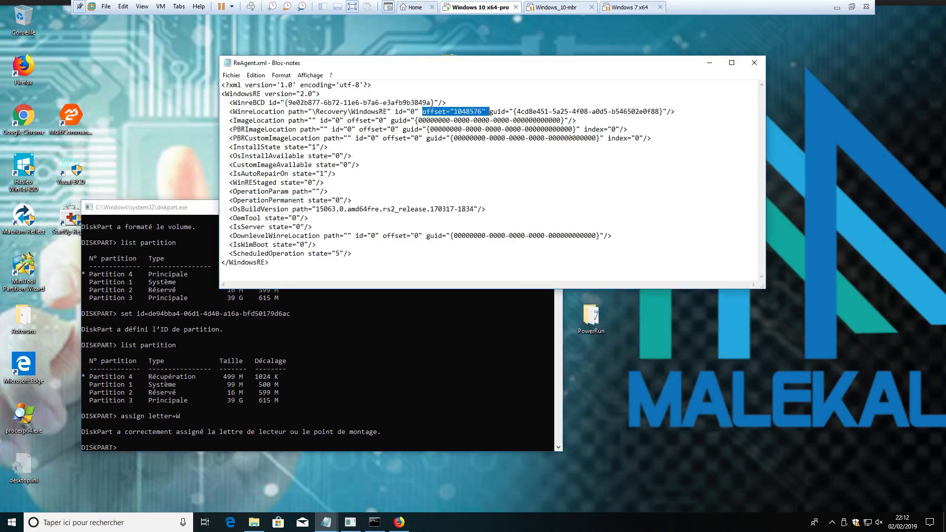
click(153, 312)
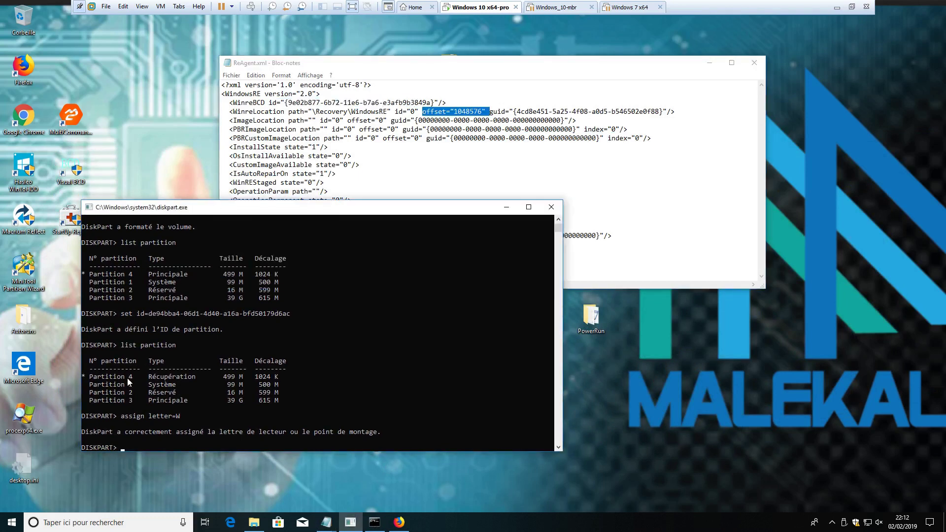
click(114, 345)
text(detail partition)
key(Return)
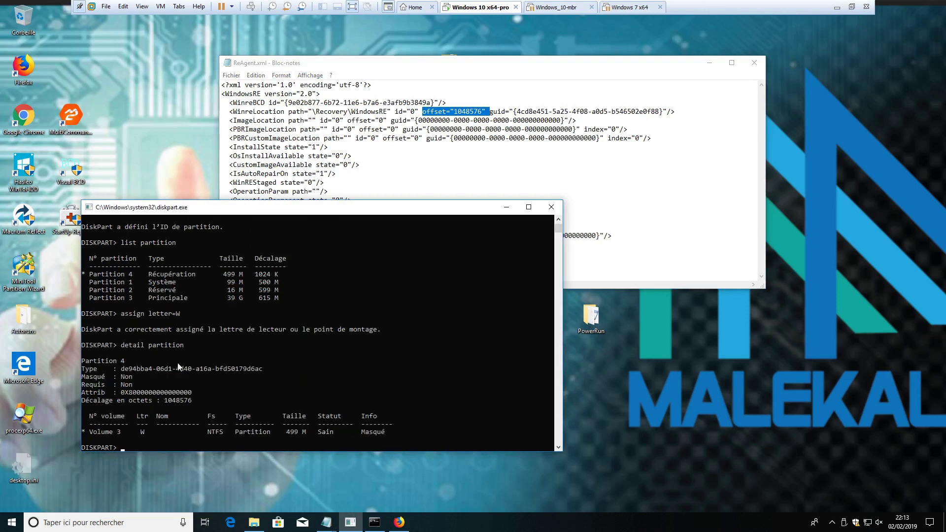
click(185, 402)
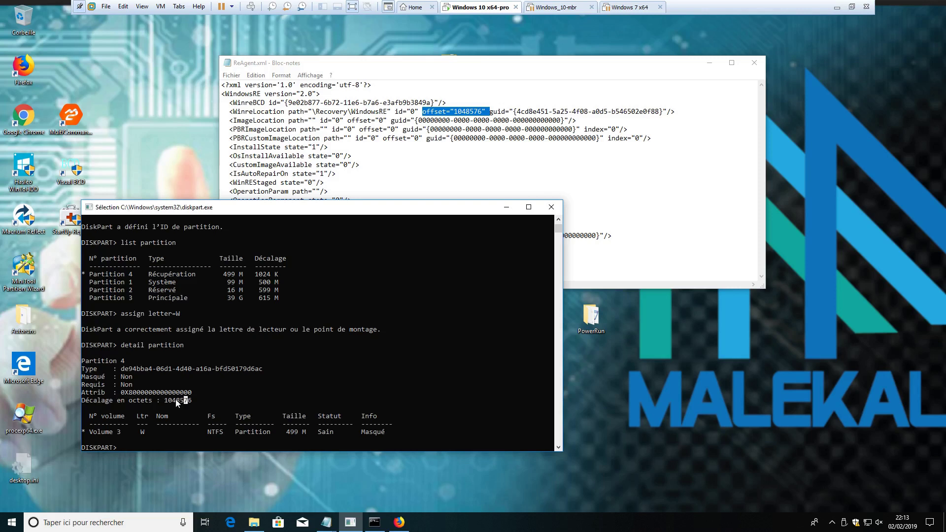
click(467, 112)
click(176, 401)
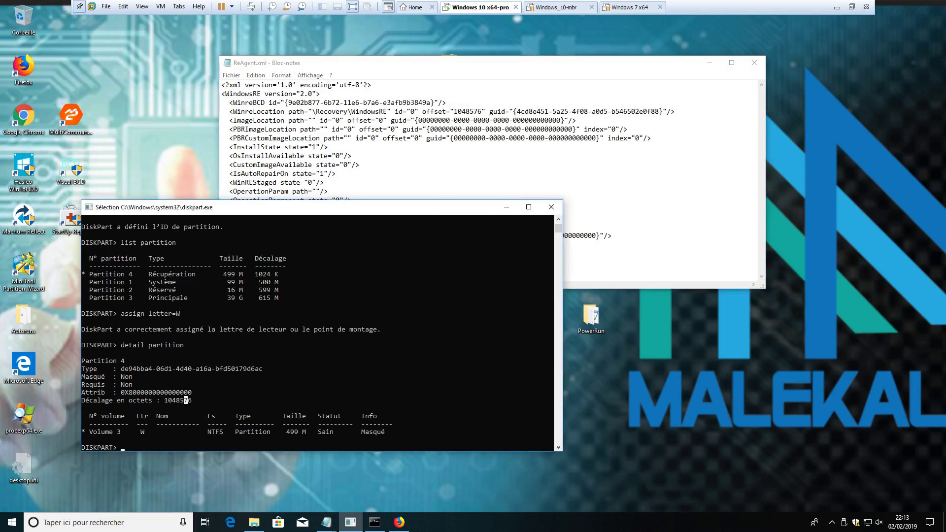
click(466, 113)
Step: Highlight the WinreLocation guid in ReAgent.xml and query the disk's ID in diskpart with uniqueid disk
drag(513, 112, 668, 111)
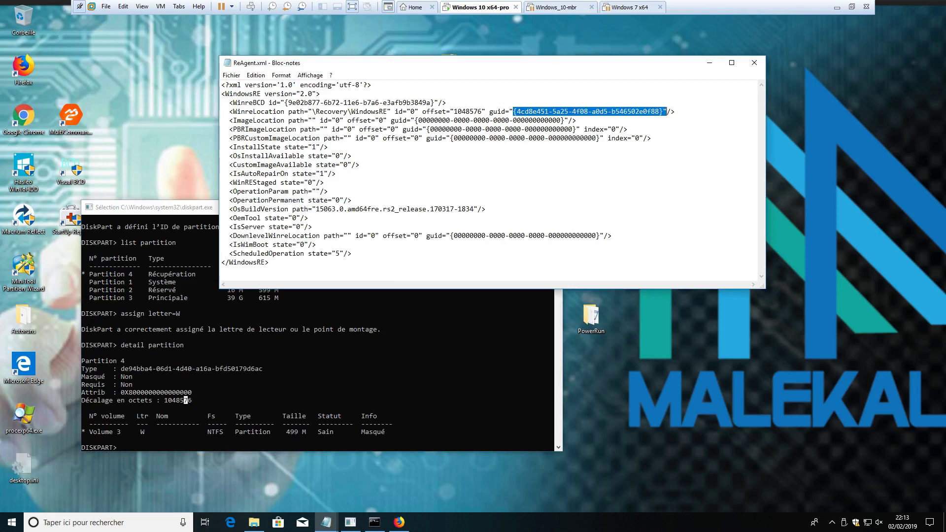
click(647, 112)
click(297, 338)
text(u)
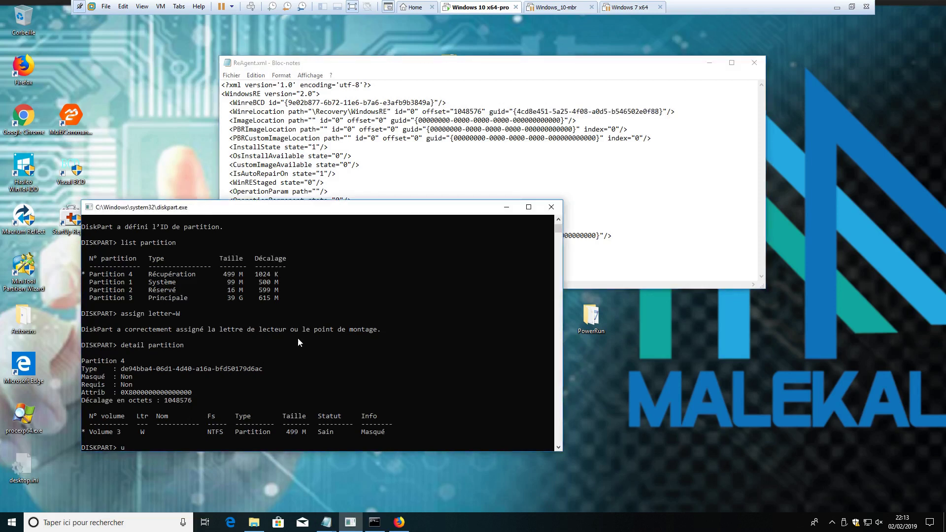
text(niqueid disk)
key(Return)
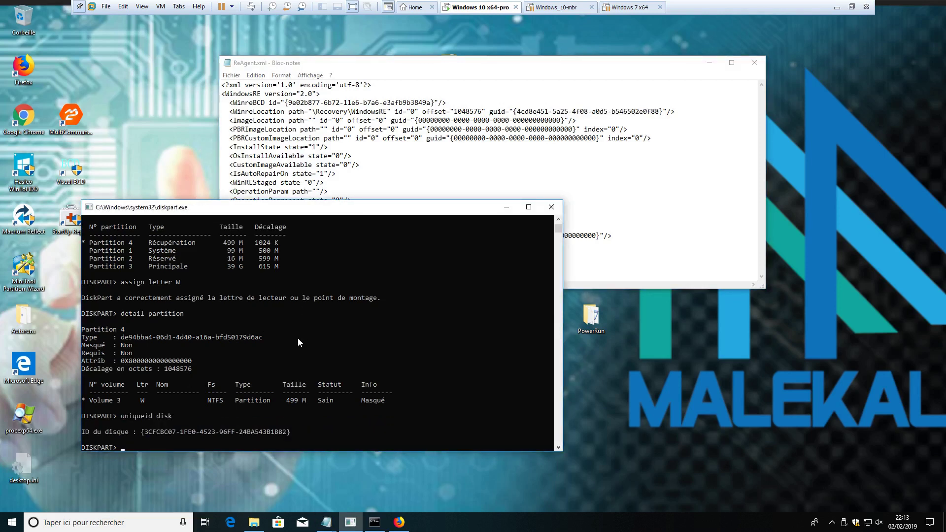
Step: Replace the WinreLocation guid in ReAgent.xml with the disk ID {3CFCBC07-1FE0-4523-96FF-24BA543B1B82} copied from diskpart, then check it against the source
drag(142, 432, 288, 432)
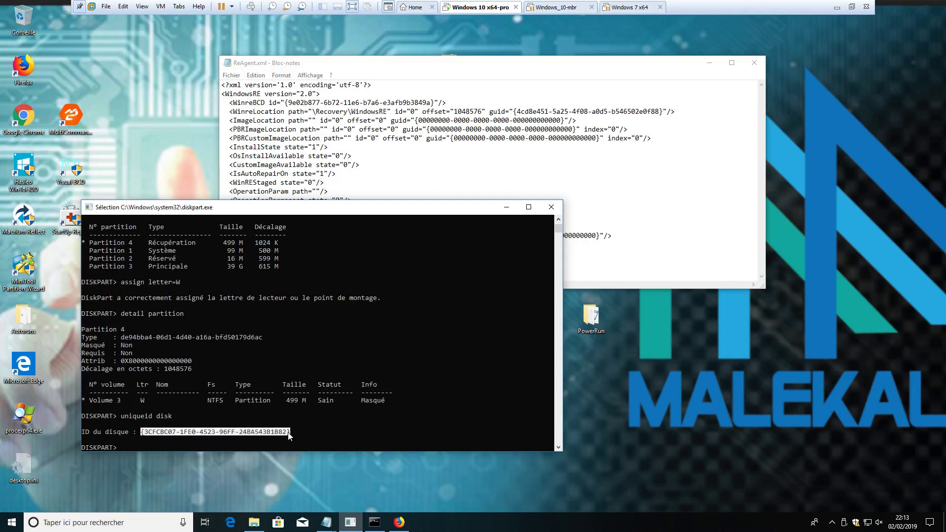
right_click(288, 432)
click(326, 522)
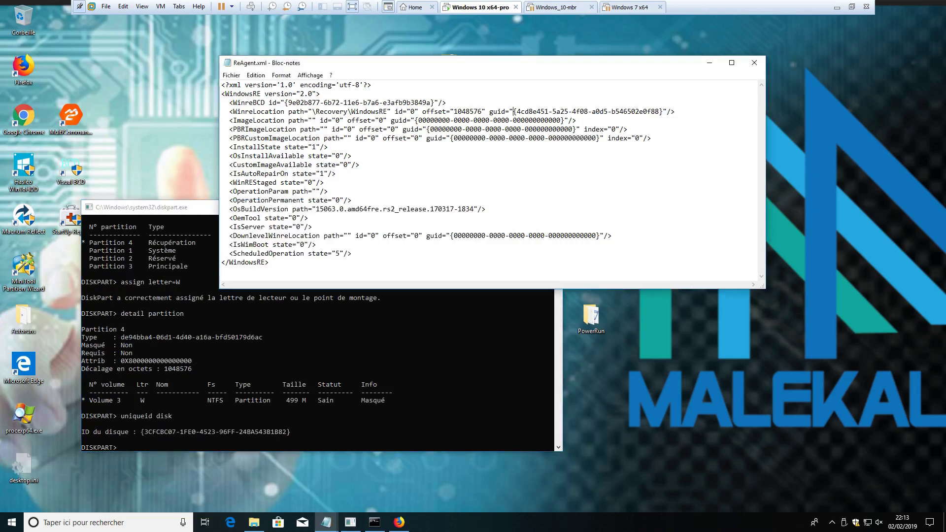
drag(513, 111, 671, 111)
key(ctrl+v)
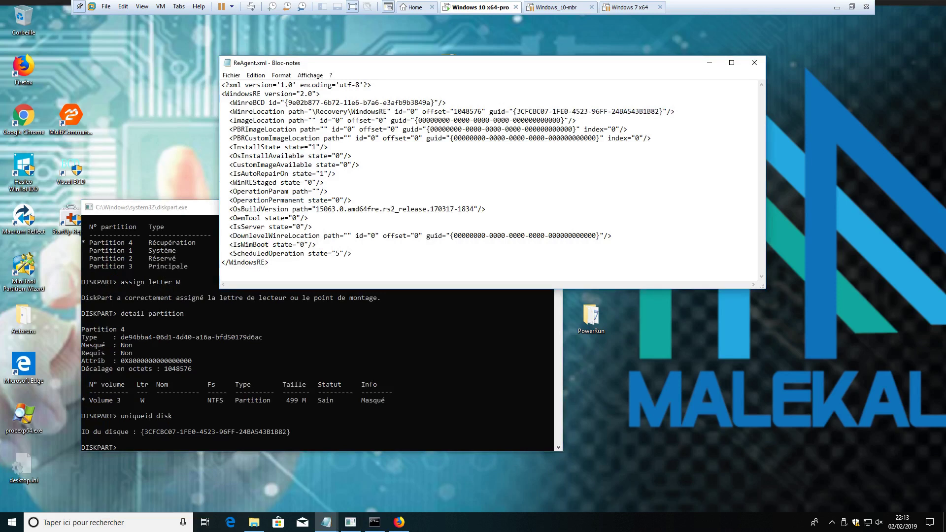
drag(664, 111, 513, 111)
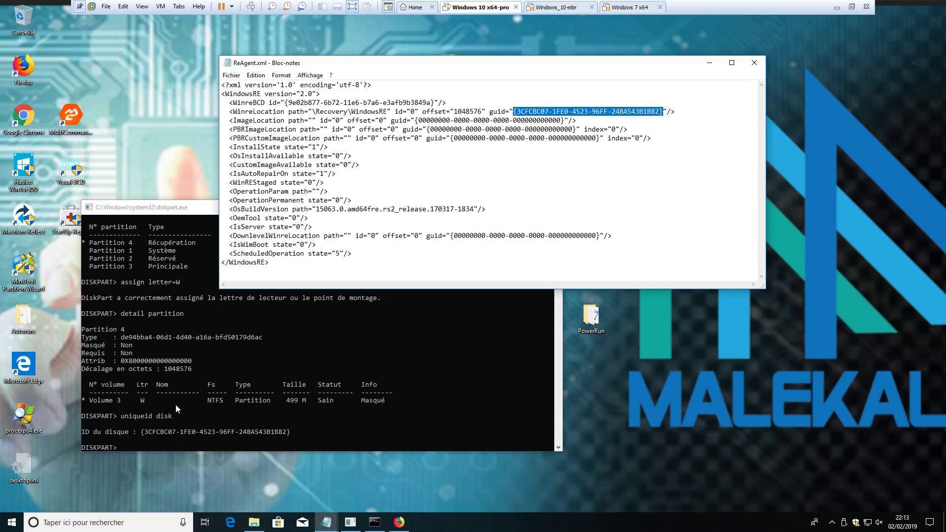
drag(200, 208, 209, 231)
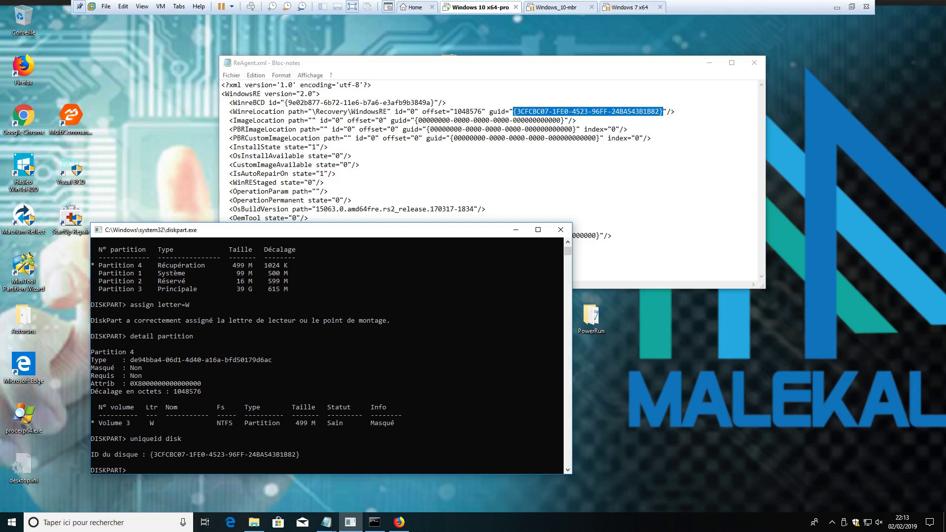
Step: Open the system store in Visual BCD and display the Windows Recovery Environment loader's elements in an enlarged window
drag(285, 103, 434, 102)
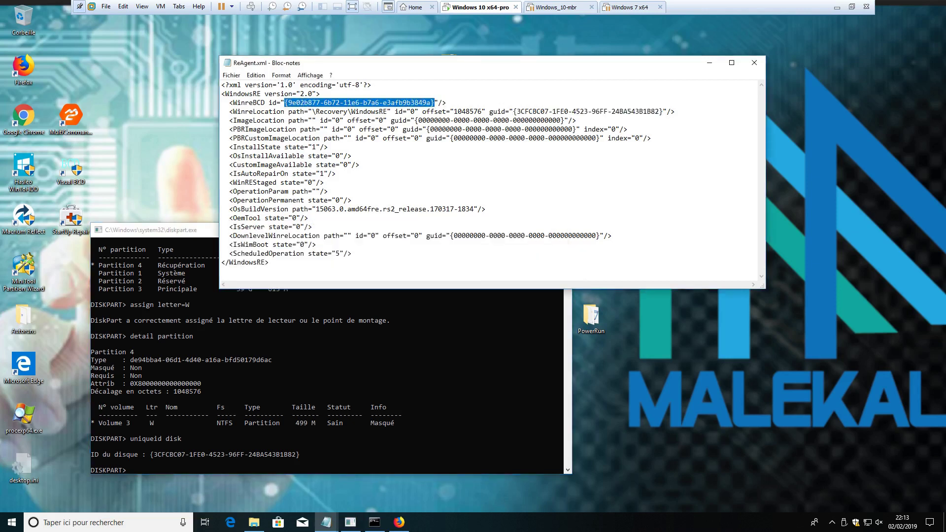
double_click(77, 163)
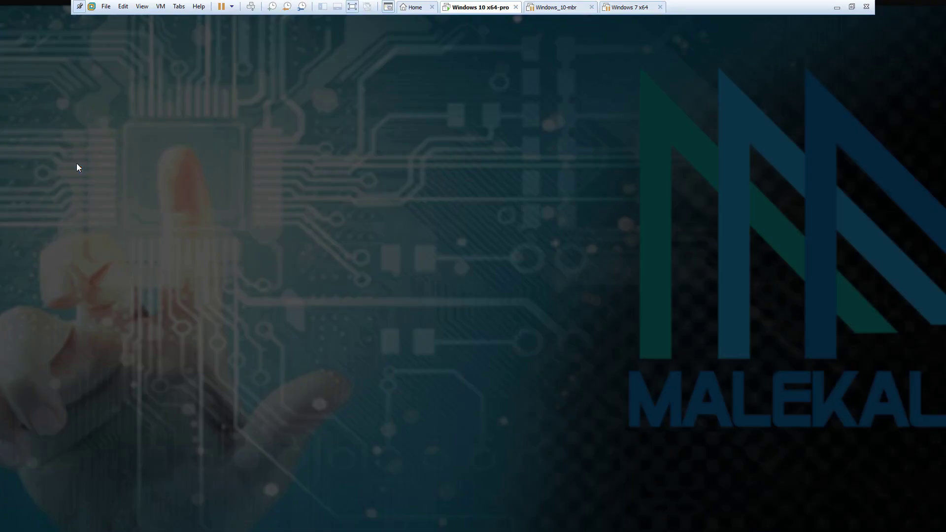
click(438, 332)
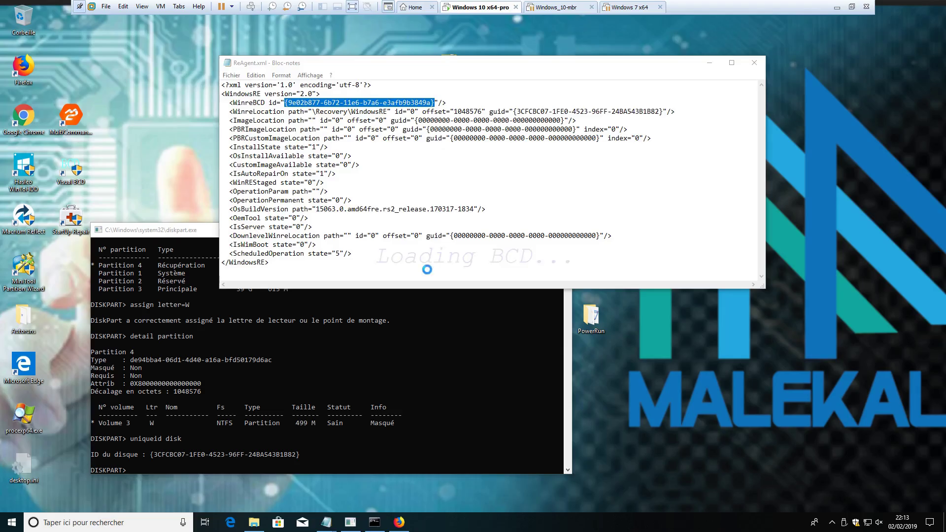
drag(462, 142, 328, 159)
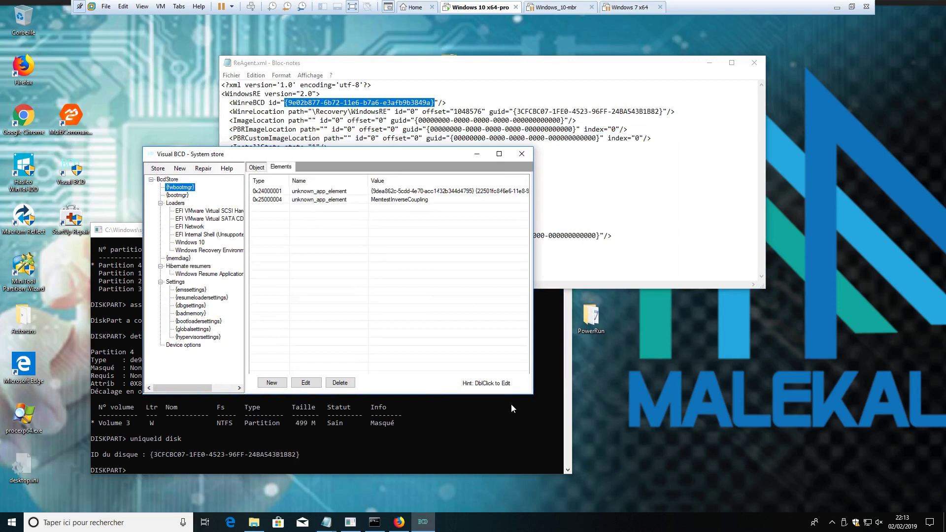
drag(531, 393, 770, 465)
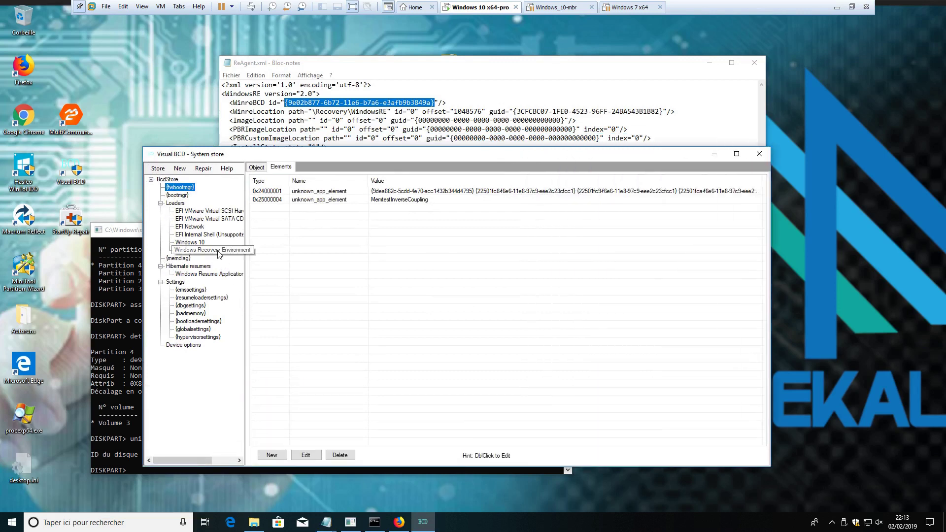
click(218, 252)
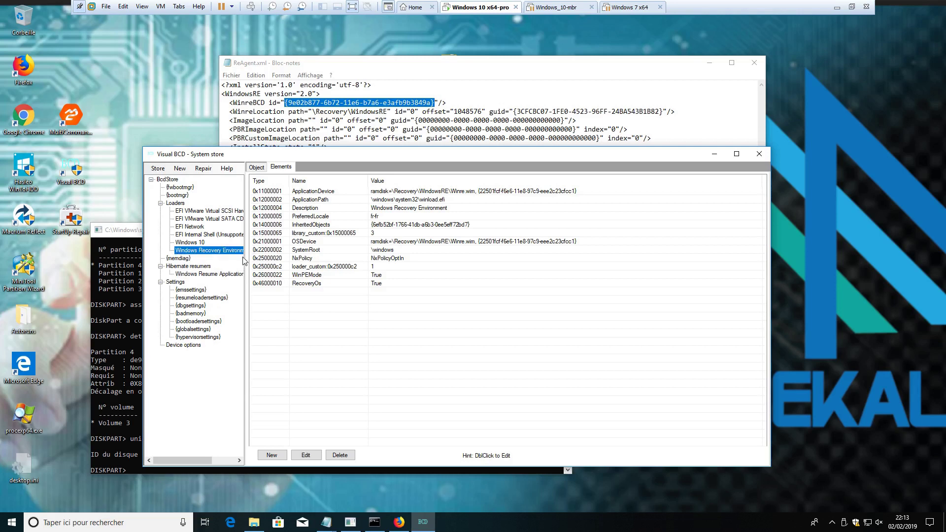
drag(149, 154, 81, 91)
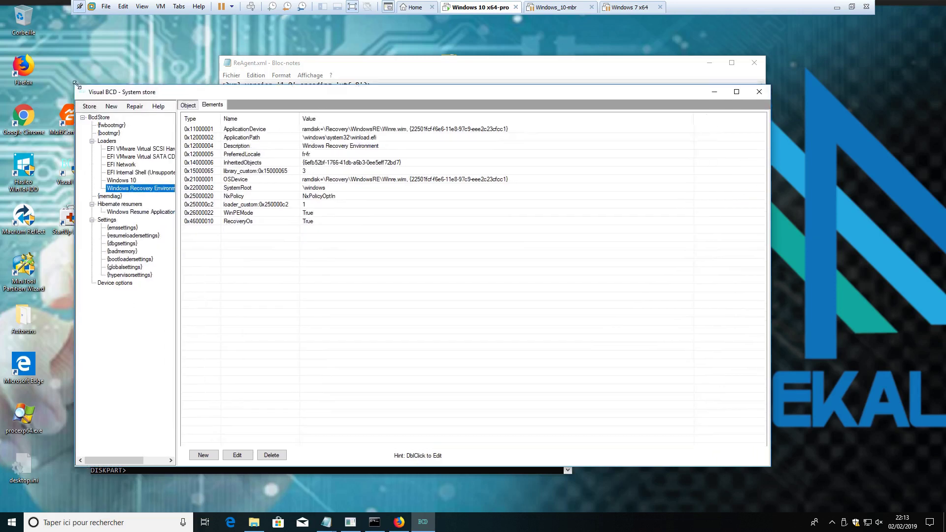
Step: Check the loader's ApplicationDevice identifier against the reagentc /info output and copy the identifier from its additional options
click(450, 131)
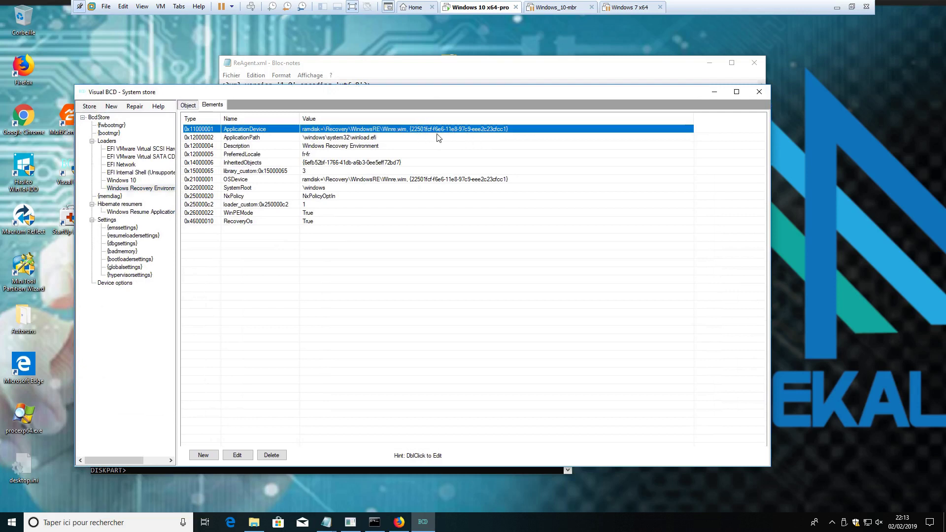
click(375, 523)
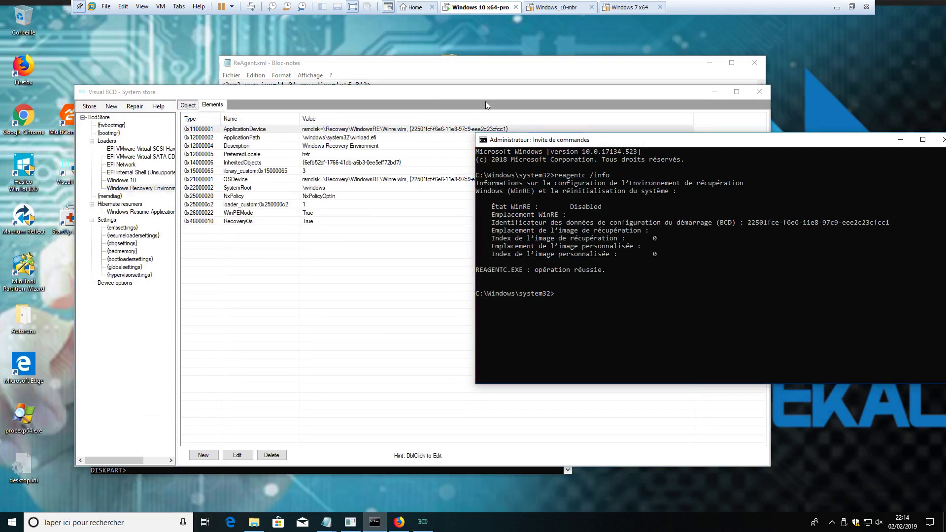
click(468, 97)
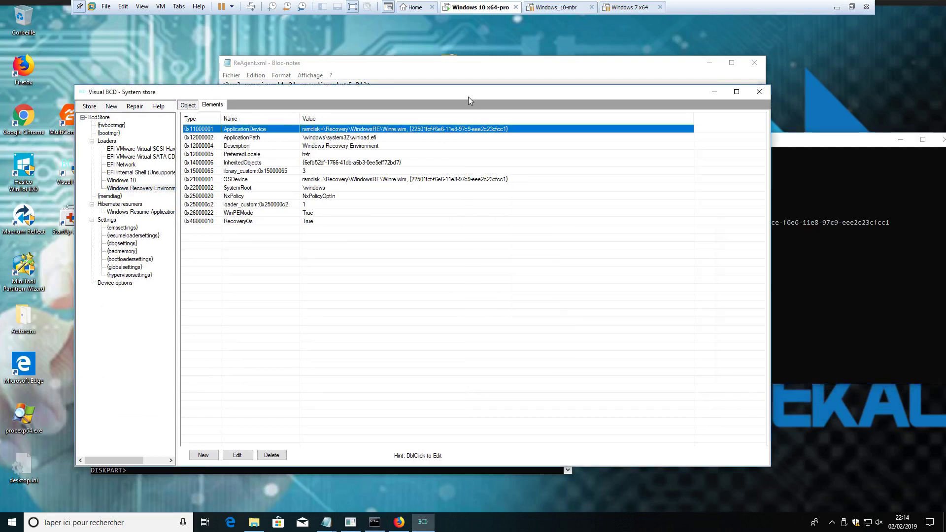
double_click(474, 129)
key(ctrl+c)
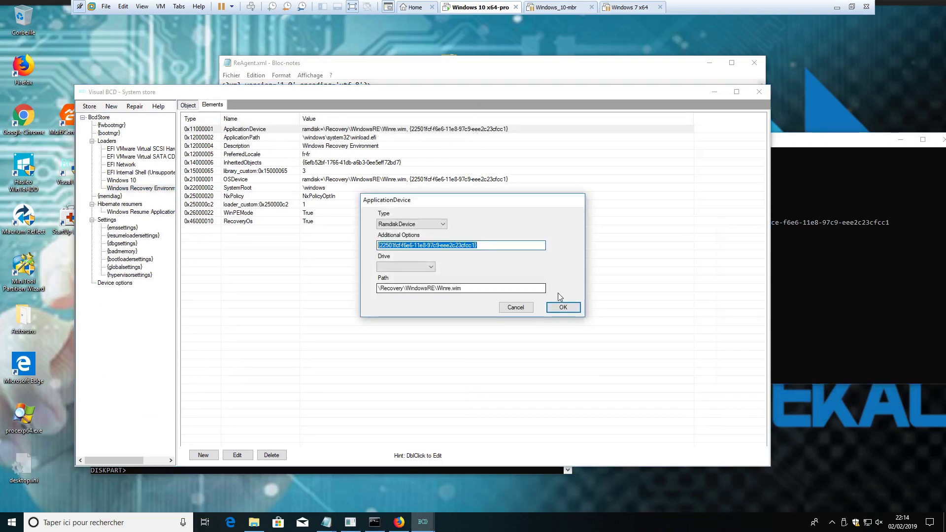
click(561, 307)
Step: Replace the WinreBCD id in ReAgent.xml with {22501fcf-f6e6-11e8-97c9-eee2c23cfcc1} and save the file, putting the Visual BCD and text editor windows away
click(871, 224)
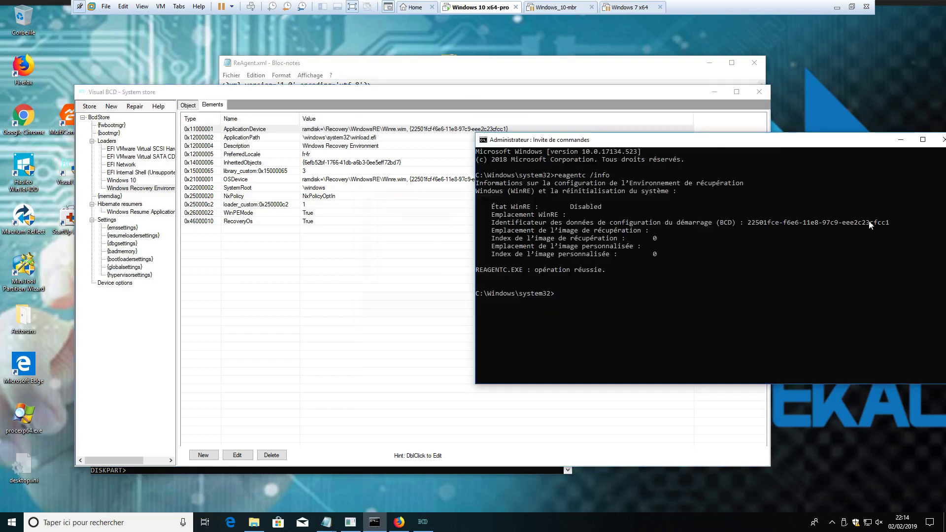
click(720, 92)
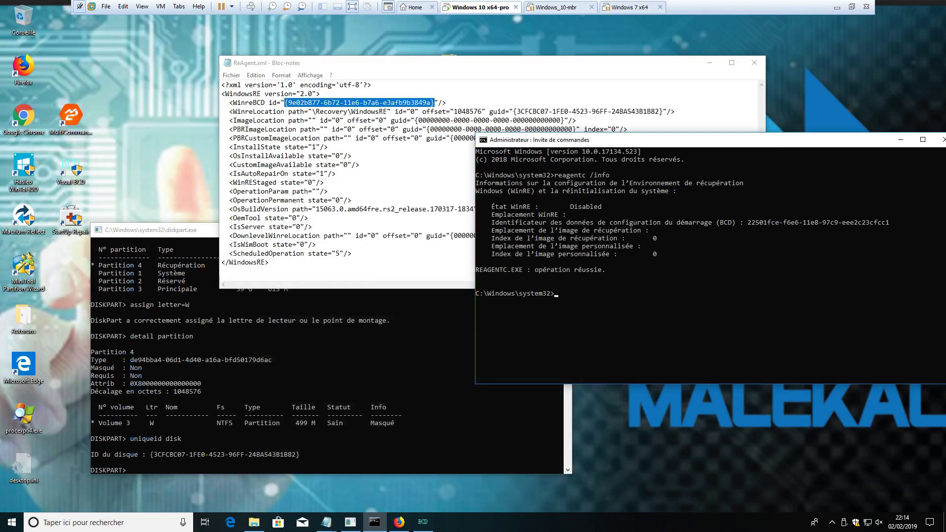
click(285, 103)
drag(284, 102, 435, 103)
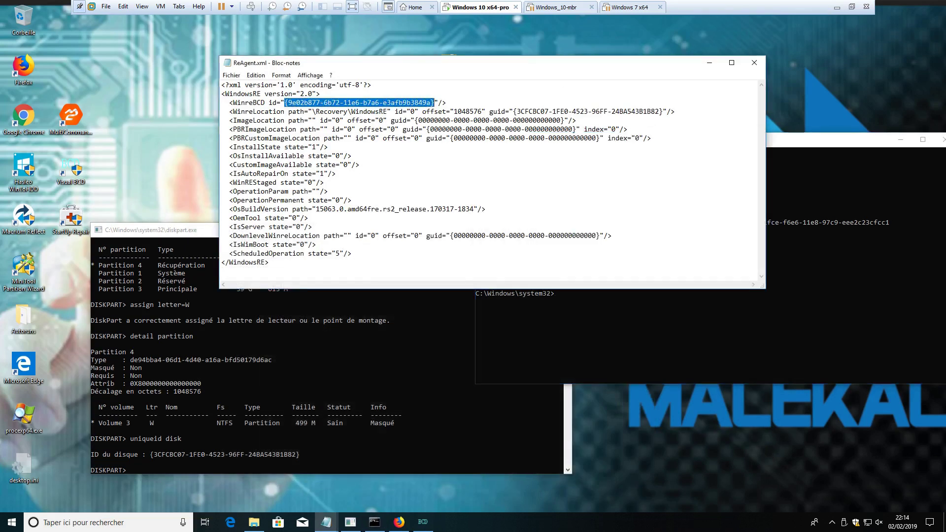
key(ctrl+v)
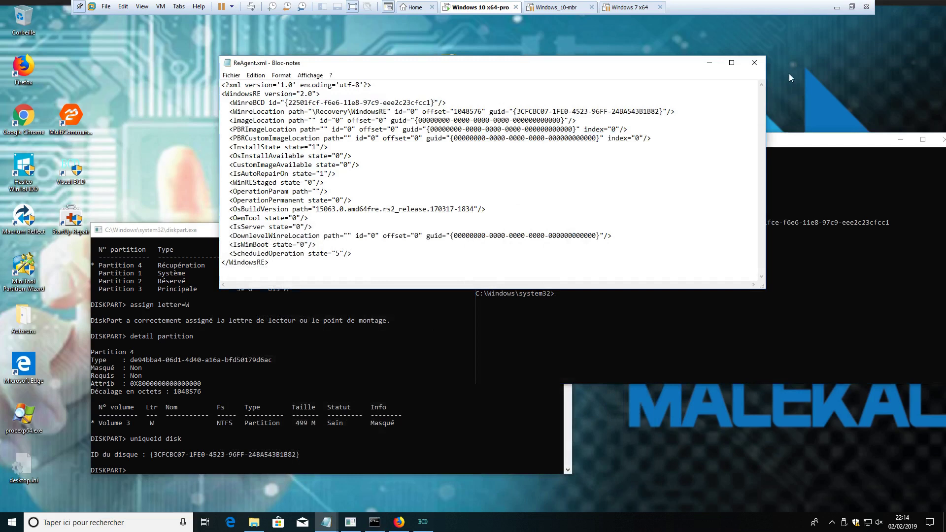
click(763, 62)
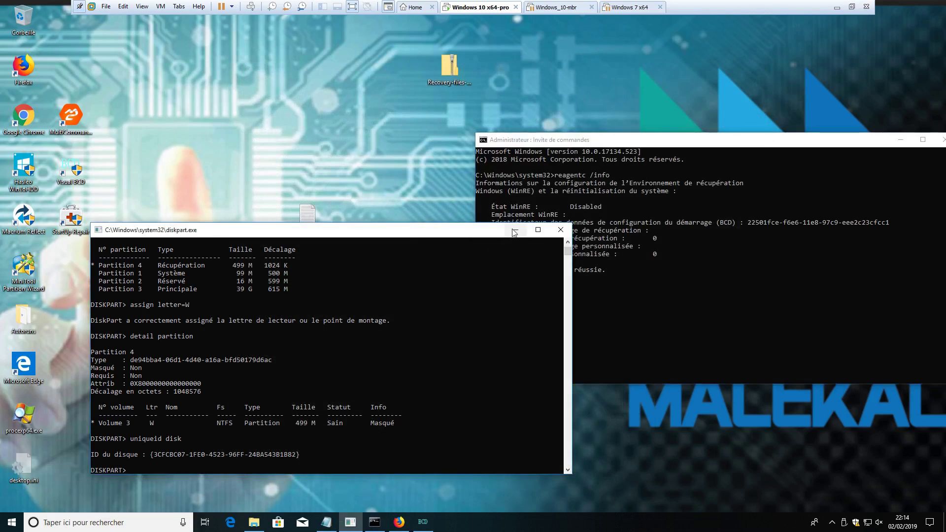
Step: Put the diskpart window away, reposition the command prompt and browse to C:\Windows\System32\Recovery in the file explorer
click(350, 521)
drag(644, 143, 345, 127)
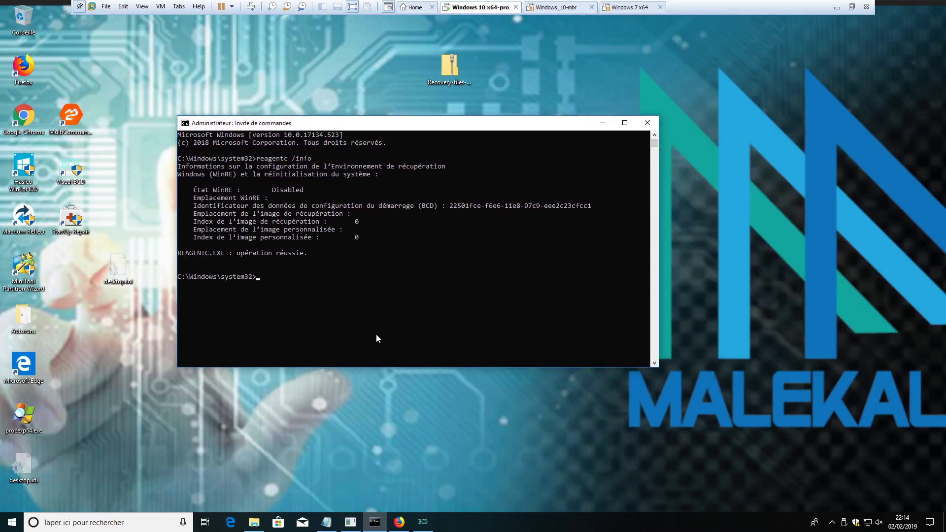
click(254, 522)
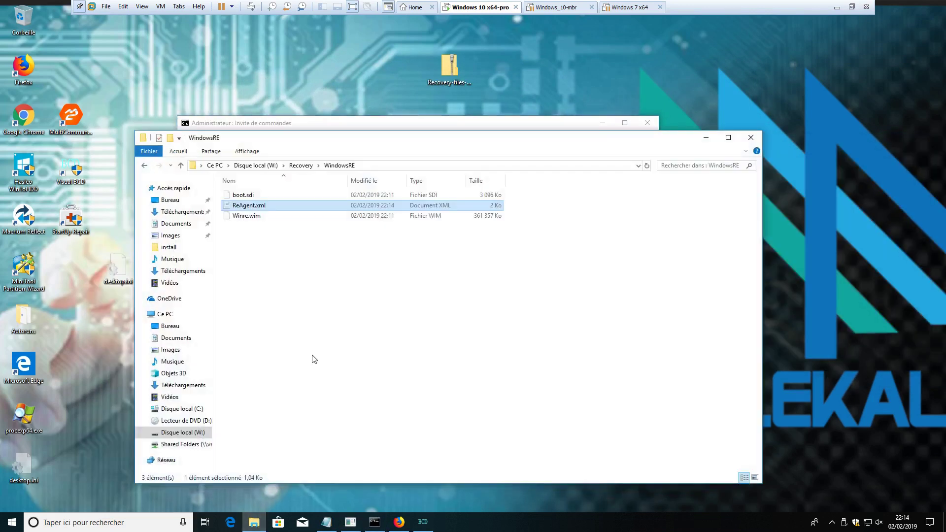
click(187, 409)
double_click(273, 310)
scroll(321, 374, down, 14)
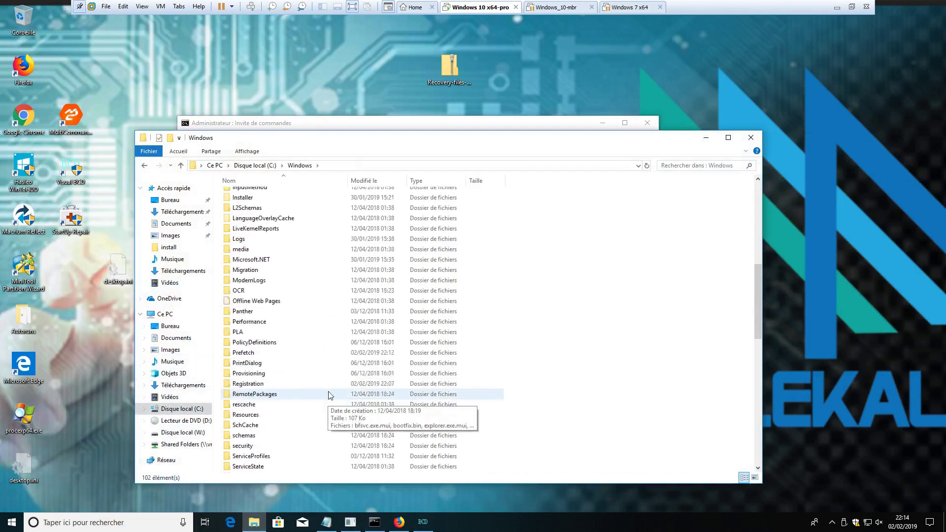
double_click(287, 415)
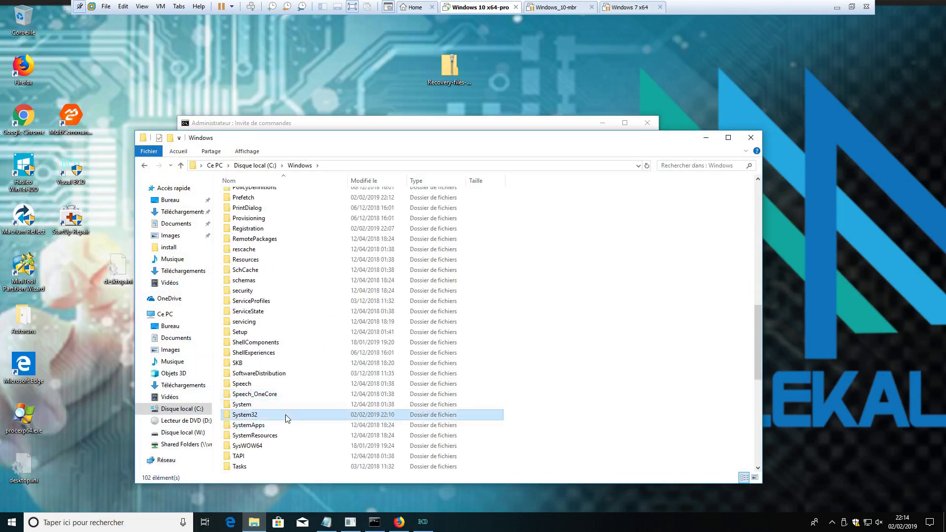
scroll(288, 418, down, 10)
scroll(287, 418, down, 7)
scroll(288, 416, down, 20)
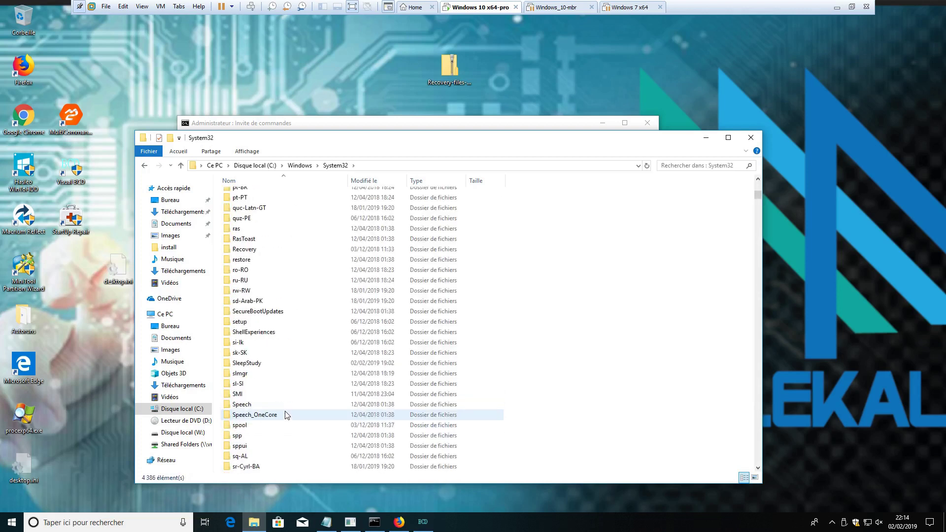
scroll(286, 416, up, 2)
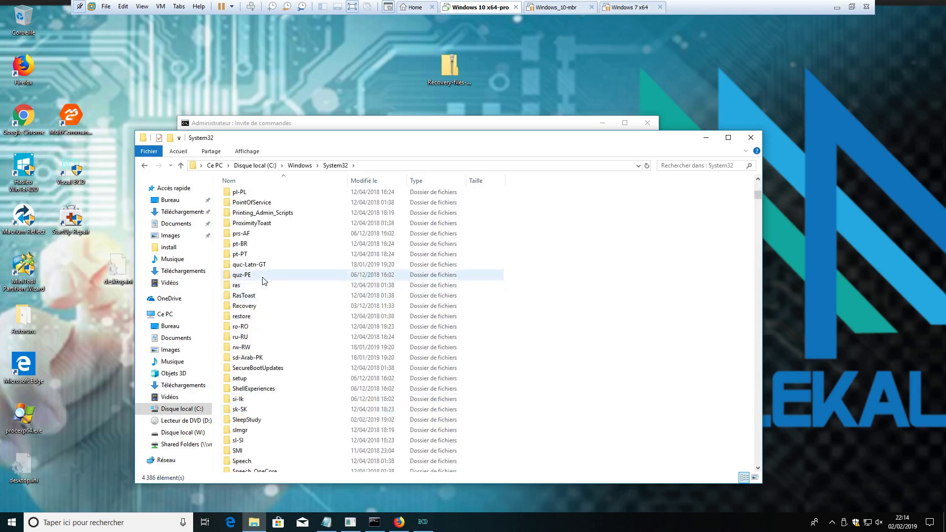
double_click(261, 309)
Step: Delete ReAgent.xml from the System32\Recovery folder with administrator rights and minimize the folder window
click(288, 198)
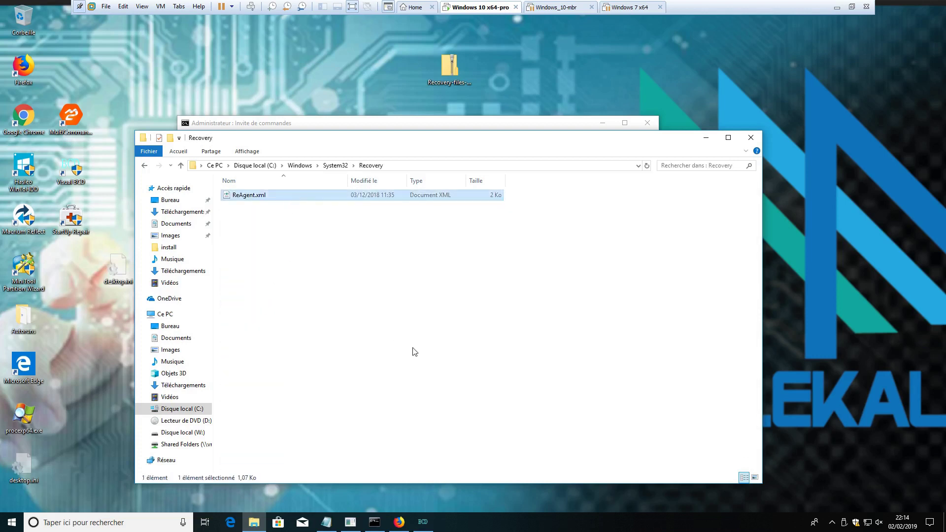
key(Delete)
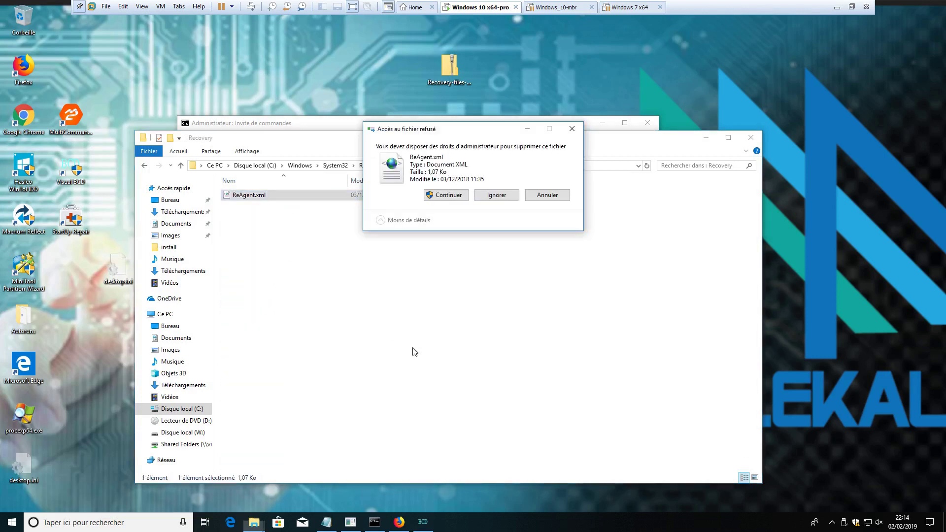
click(446, 195)
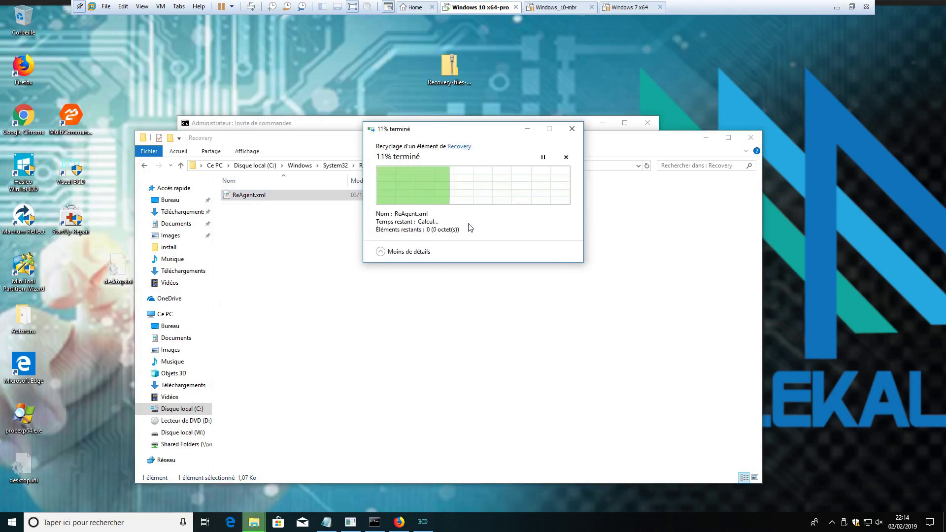
click(706, 138)
Step: Switch to Firefox, copy the required line from the malekal.com recovery partition article and minimize the browser
click(399, 522)
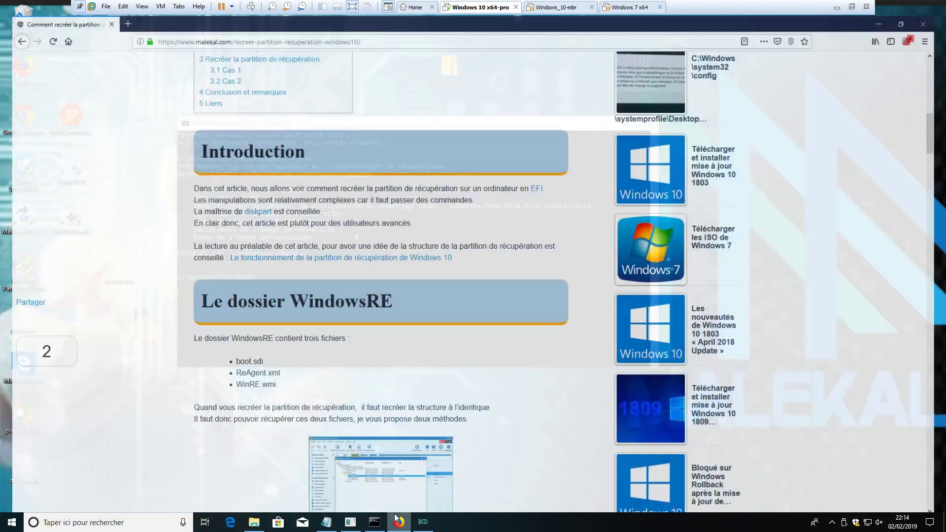
scroll(521, 346, down, 15)
drag(943, 186, 915, 401)
drag(198, 201, 575, 208)
right_click(557, 200)
click(581, 206)
click(895, 10)
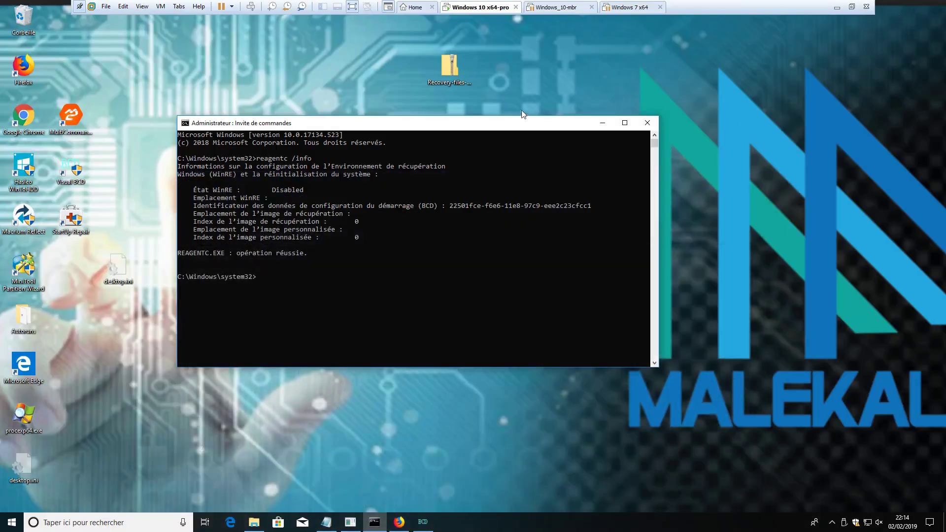
Step: Move the command prompt aside and list the disk's partitions in diskpart with list partition
drag(489, 124, 739, 148)
click(351, 522)
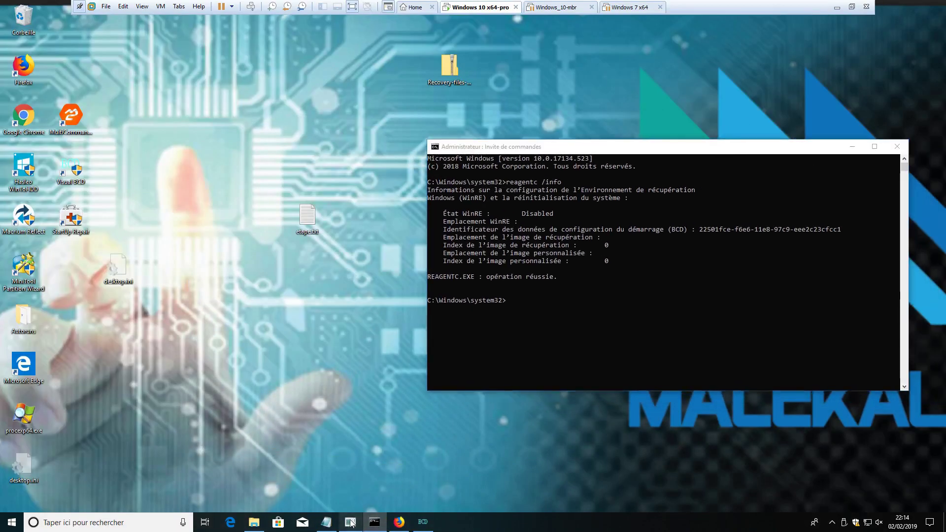
text(list partition)
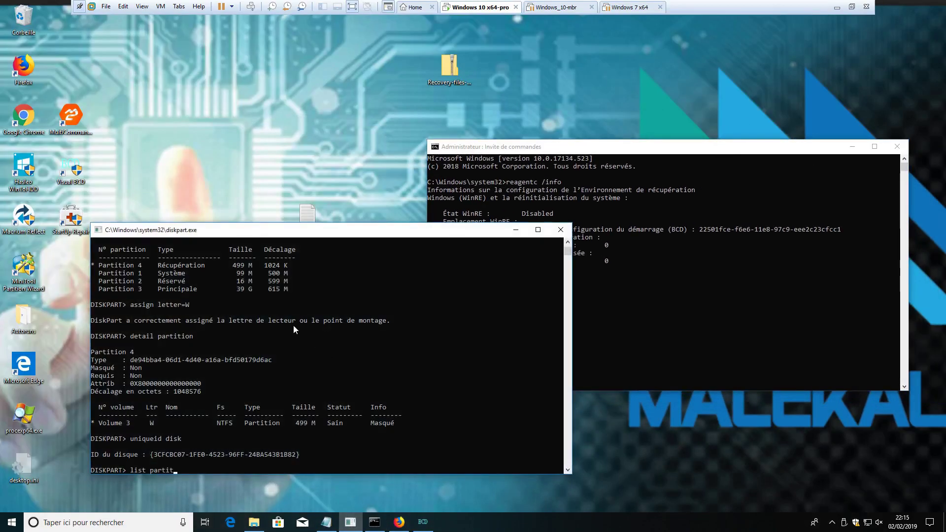
key(Return)
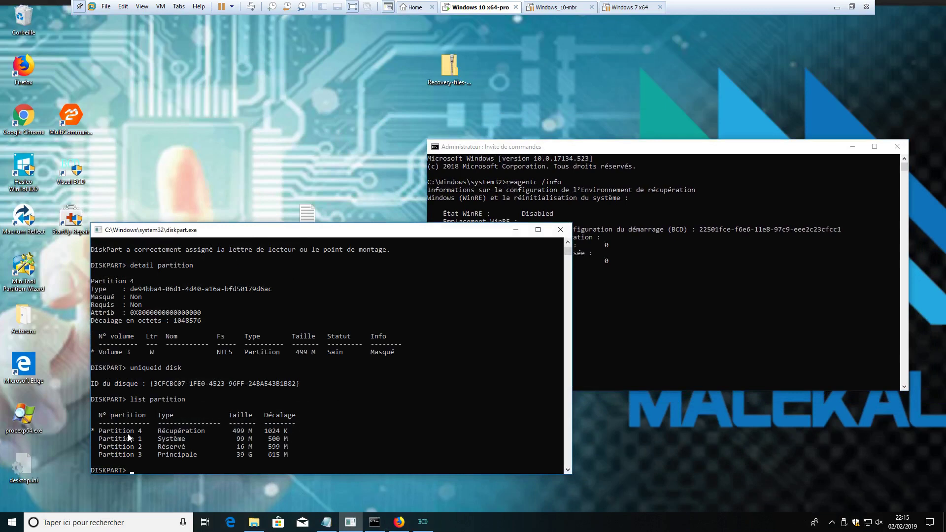
Step: Switch to etape.txt in Notepad, paste the copied reagentc /setreimage command below the list and highlight its options and harddisk0
drag(569, 149, 559, 124)
click(326, 522)
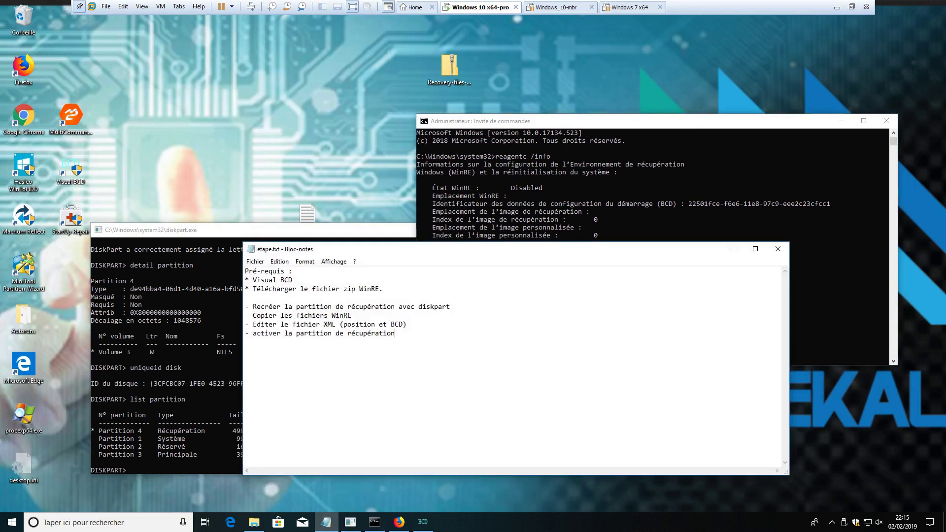
key(Return)
key(ctrl+v)
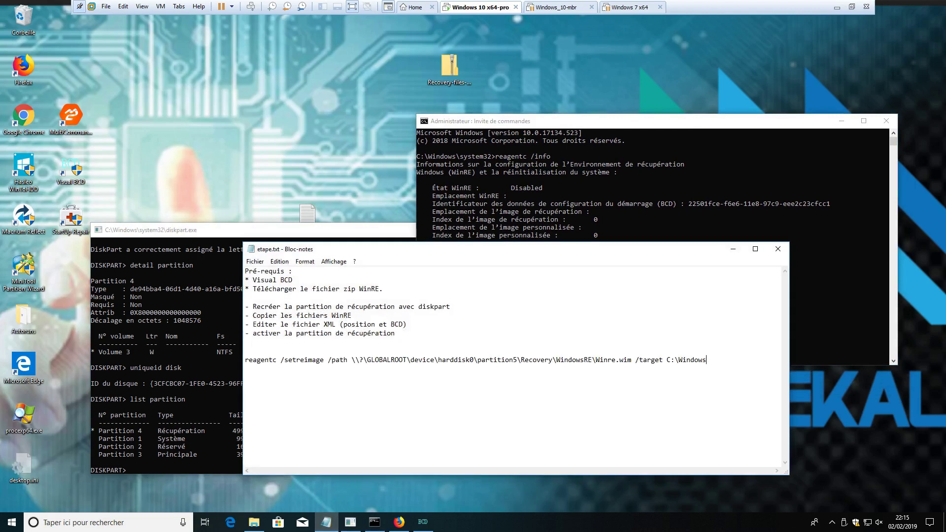
drag(280, 360, 336, 360)
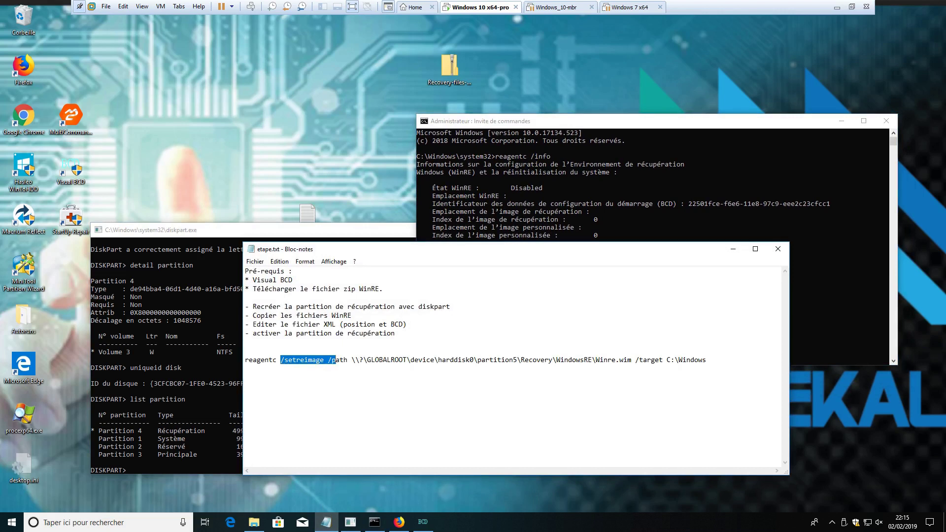
drag(474, 359, 438, 360)
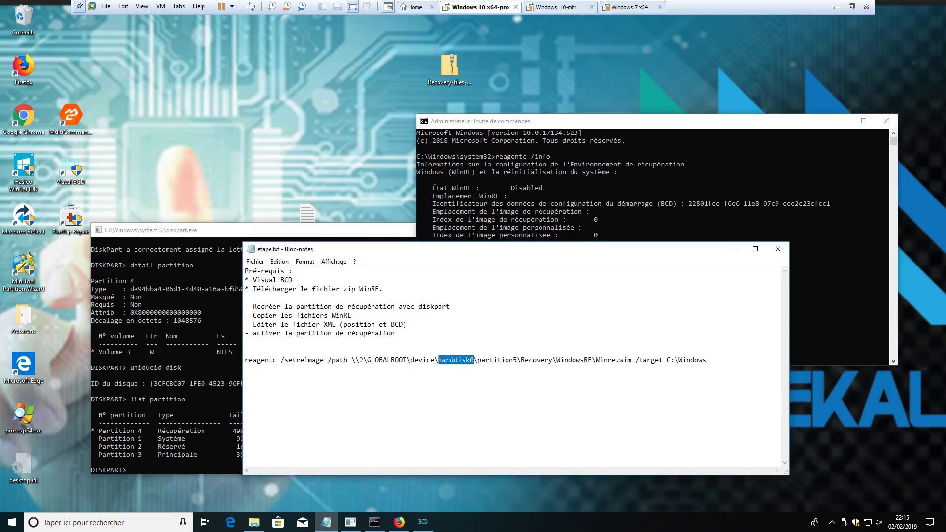
Step: Bring the diskpart partition list alongside the notes and change the partition in the reagentc command's path to partition4
drag(207, 233, 165, 116)
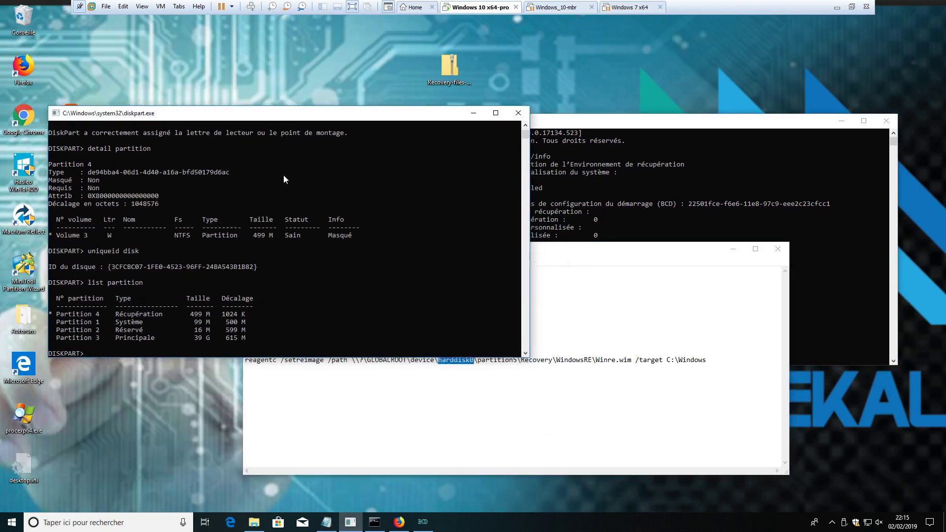
click(564, 360)
drag(474, 360, 438, 359)
click(509, 359)
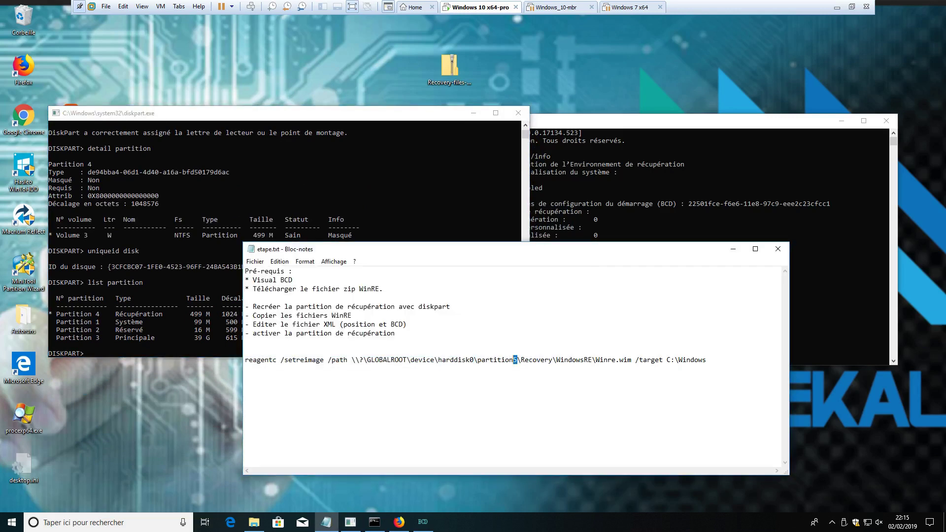
click(118, 310)
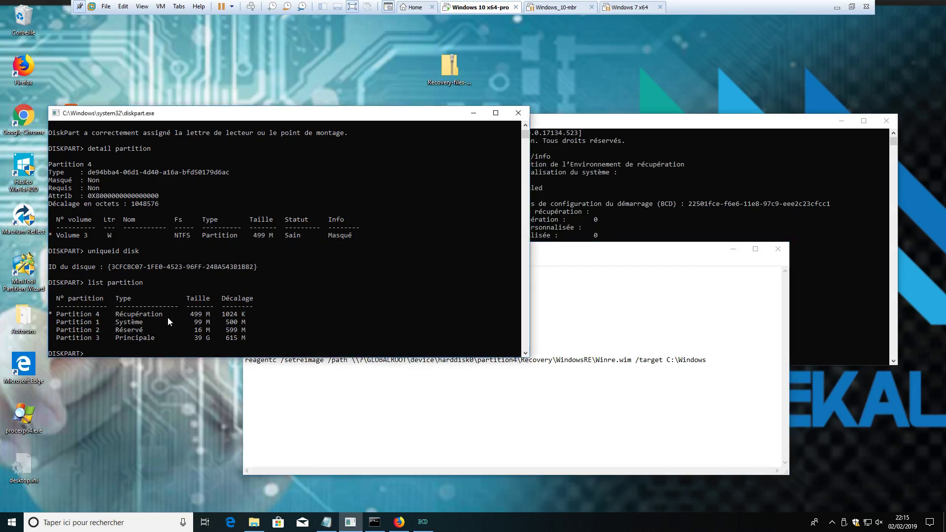
Step: Copy the edited reagentc /setreimage command from the notes and run it in the administrator command prompt
drag(707, 359, 245, 360)
click(626, 133)
right_click(624, 133)
key(Return)
drag(468, 306, 578, 308)
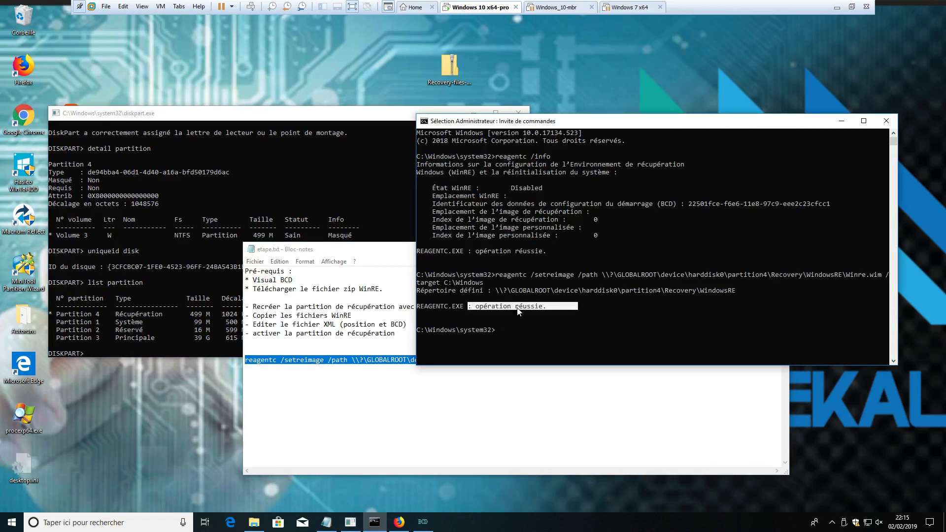
click(529, 258)
key(Escape)
Step: Enable the Windows recovery environment by running reagentc /enable in the command prompt
key(Up)
key(Up)
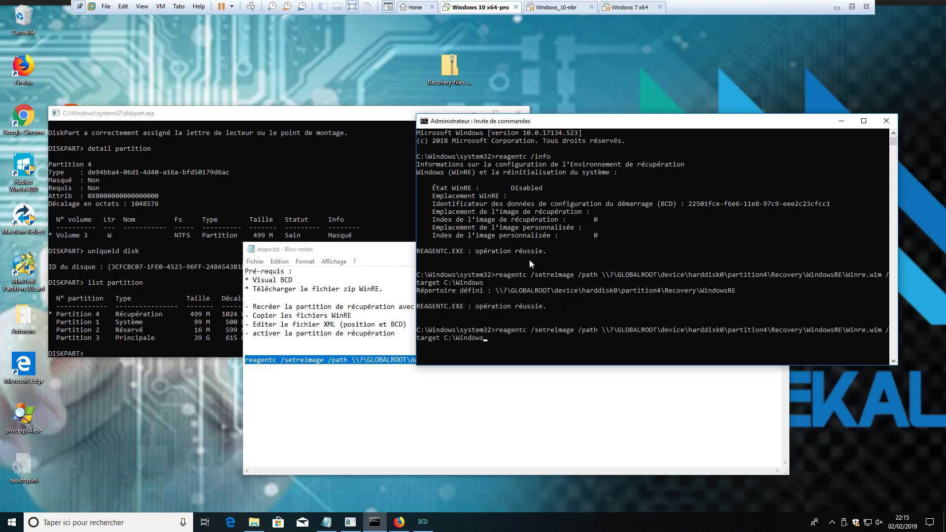
key(BackSpace)
key(BackSpace)
key(BackSpace)
key(BackSpace)
text(enable)
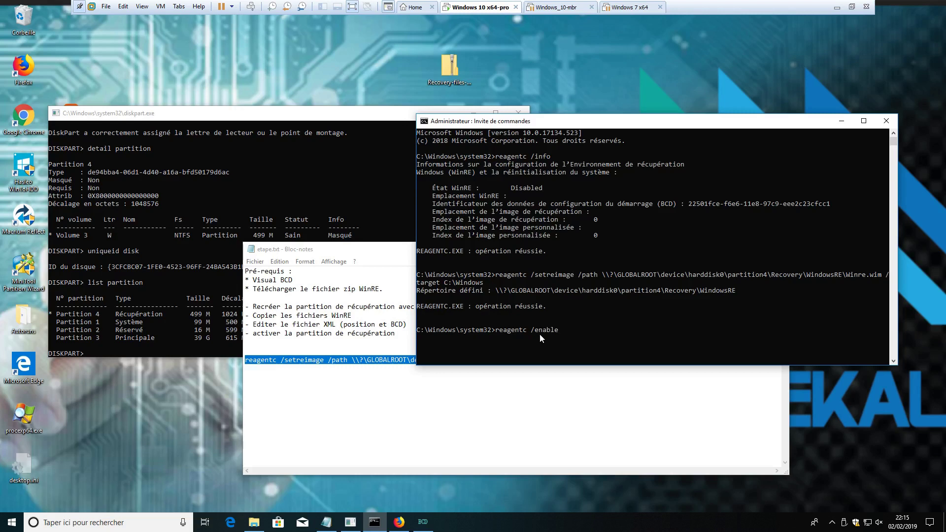
key(Return)
Step: Run reagentc /info and check the WinRE status and location in its output
key(Up)
key(BackSpace)
key(BackSpace)
key(BackSpace)
key(BackSpace)
key(BackSpace)
key(BackSpace)
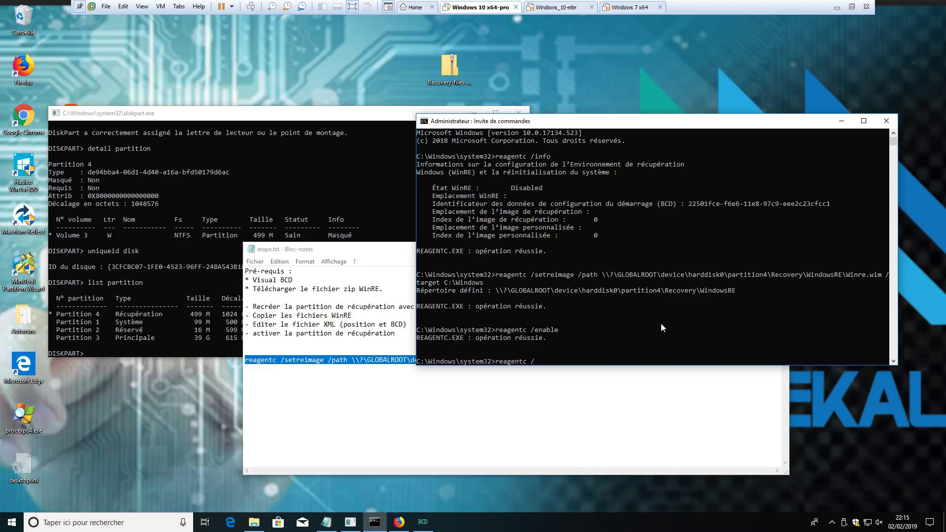
text(info)
key(Return)
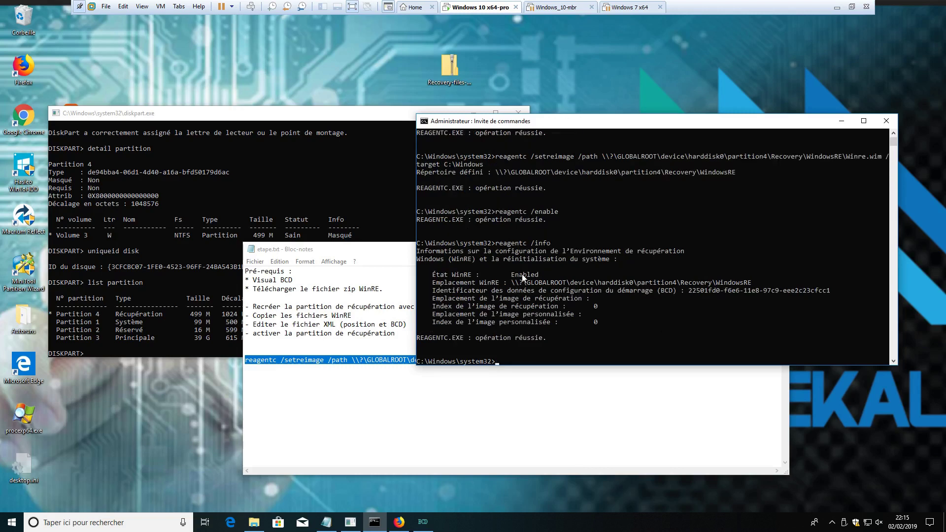
drag(507, 274, 794, 284)
click(703, 306)
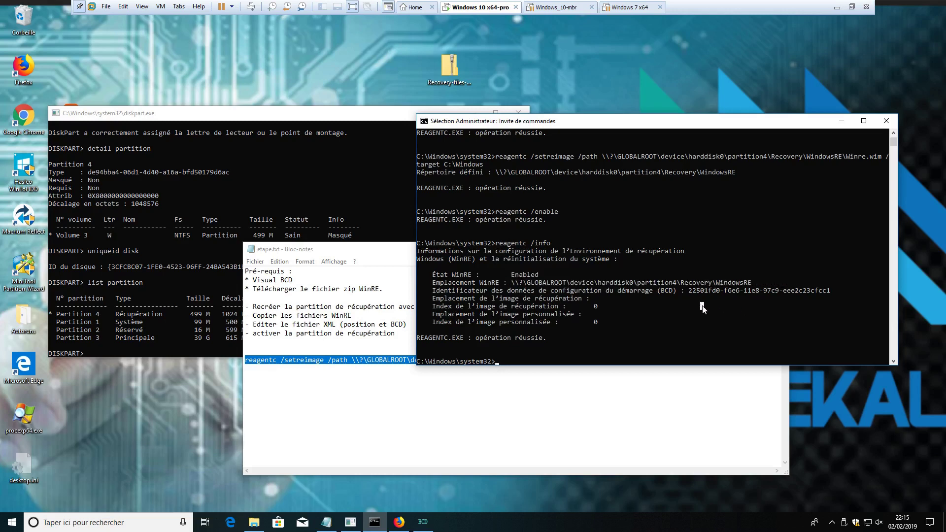
Step: Remove the recovery partition's drive letter in diskpart with the remove command
click(214, 113)
text(remo)
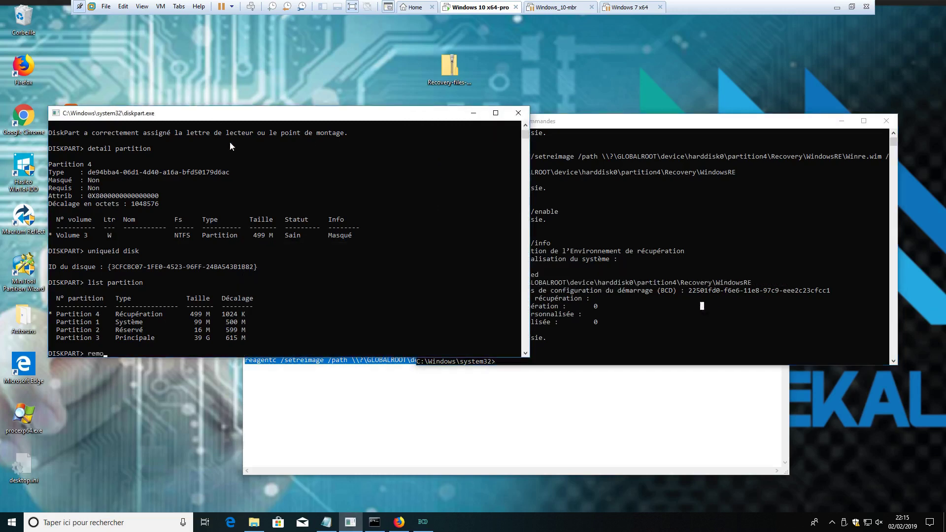
text(ve)
key(Return)
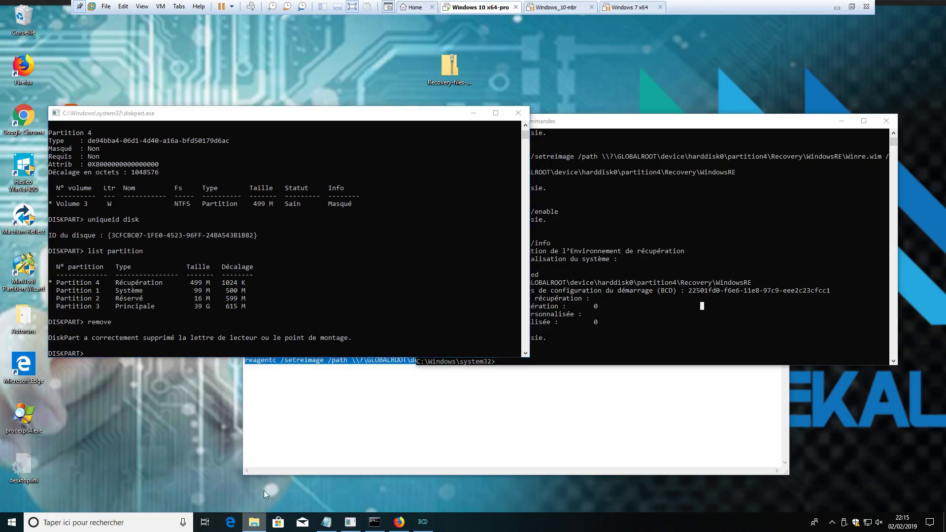
Step: Check the drives listed under Ce PC in File Explorer, close the window and return to the command prompt
click(254, 522)
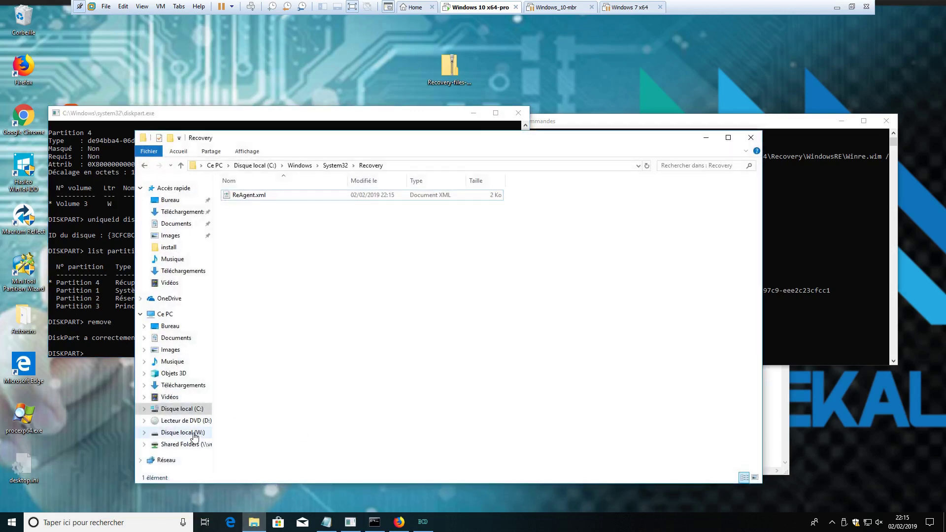
click(181, 315)
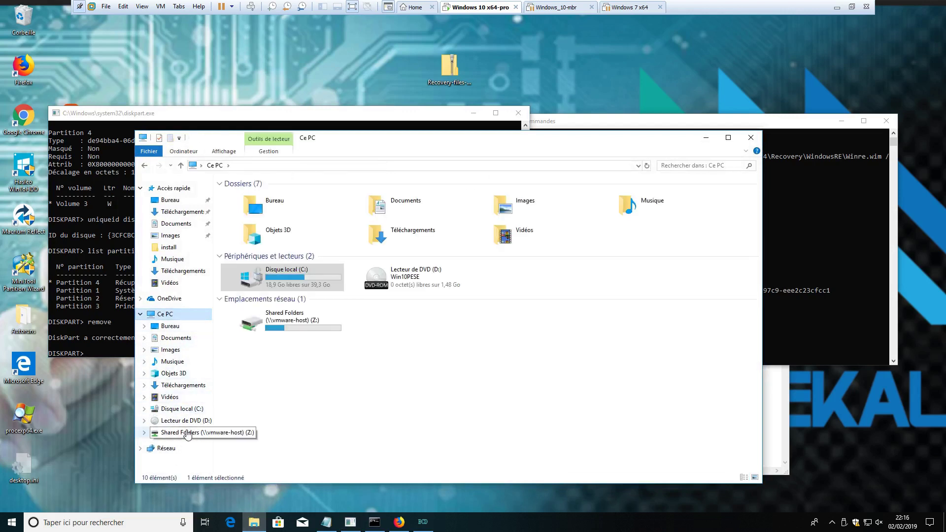
click(751, 137)
click(697, 127)
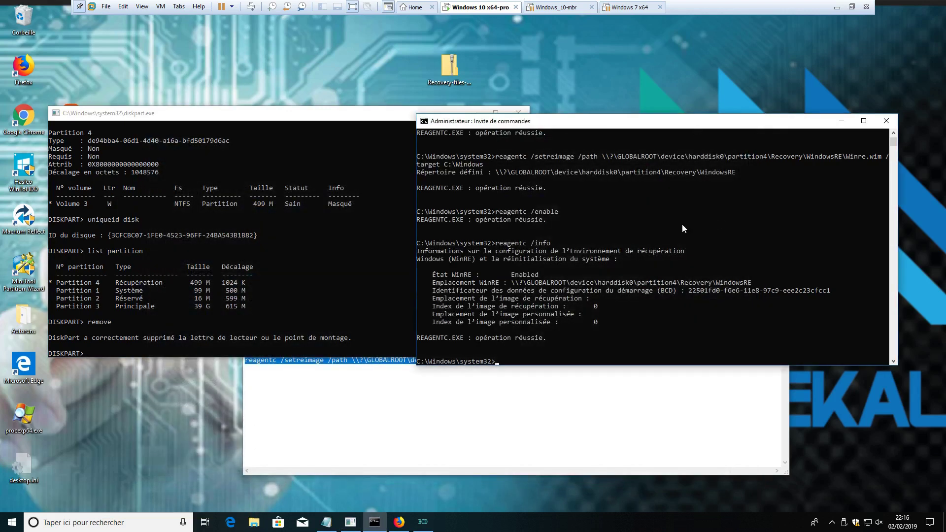
Step: Restart into advanced startup (Démarrage avancé) from the Récupération page of Windows settings, forcing open applications to close
click(4, 528)
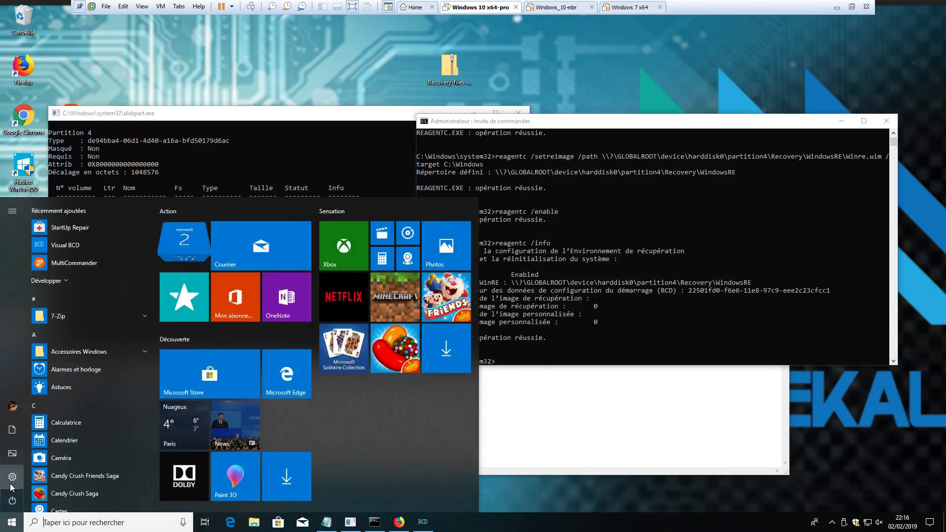
click(11, 485)
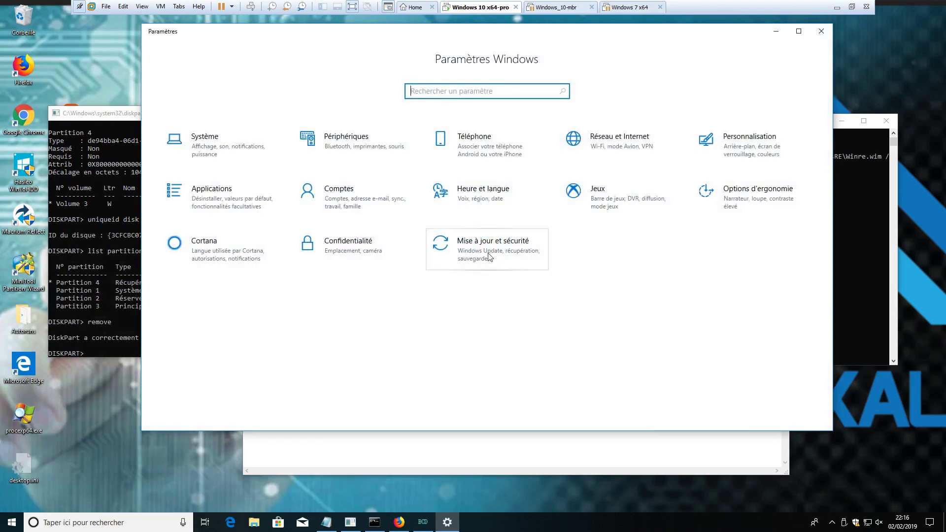
click(497, 257)
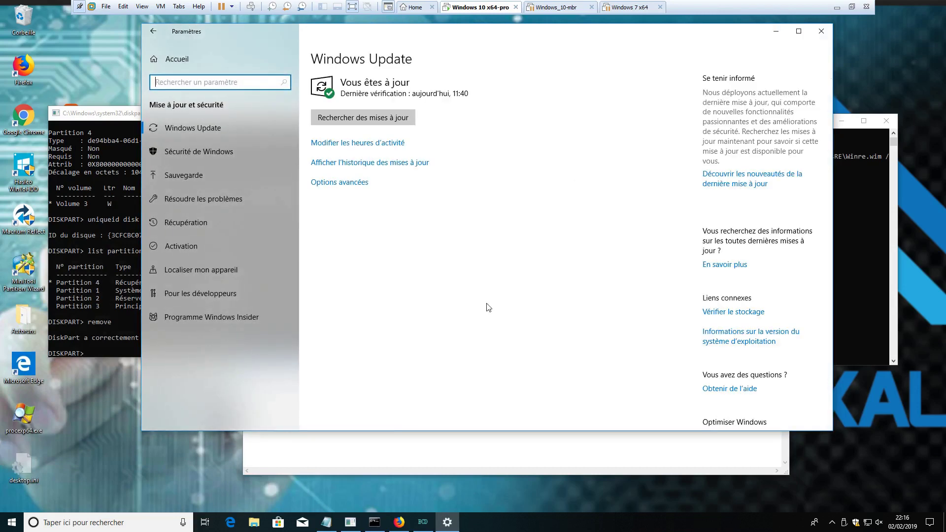
click(199, 225)
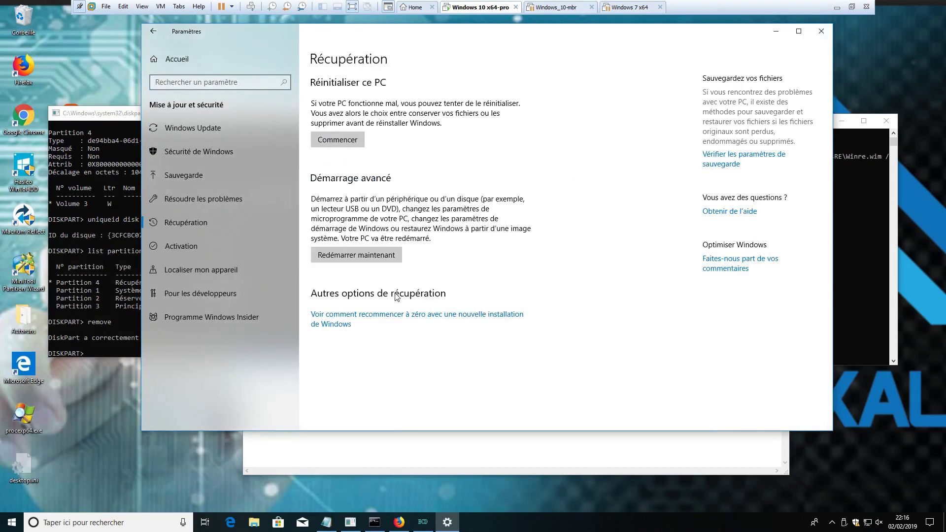
click(343, 266)
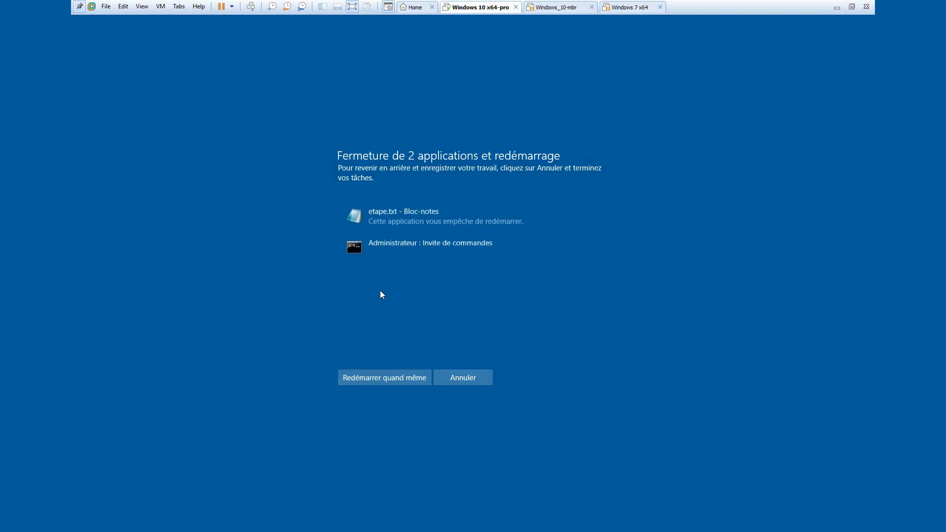
click(389, 378)
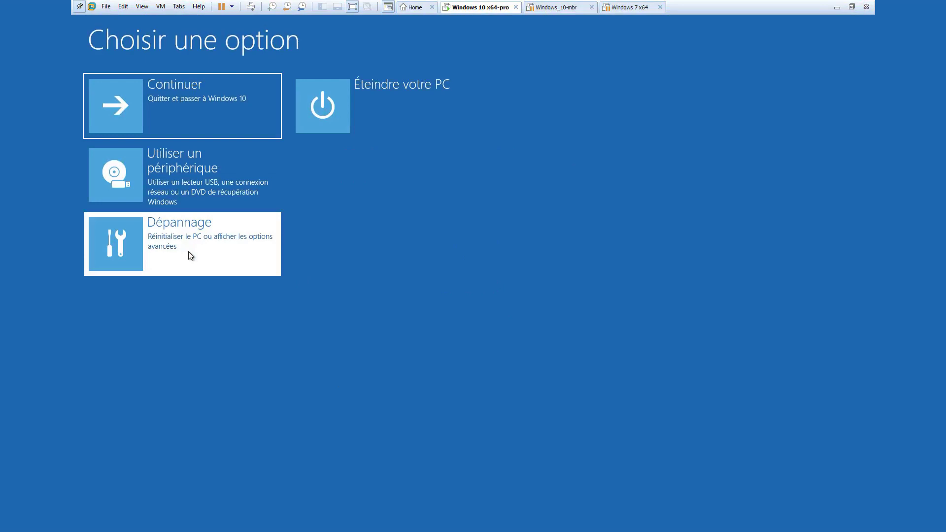
Step: Open Dépannage in the recovery environment and look through the advanced options, including the additional recovery options
click(191, 253)
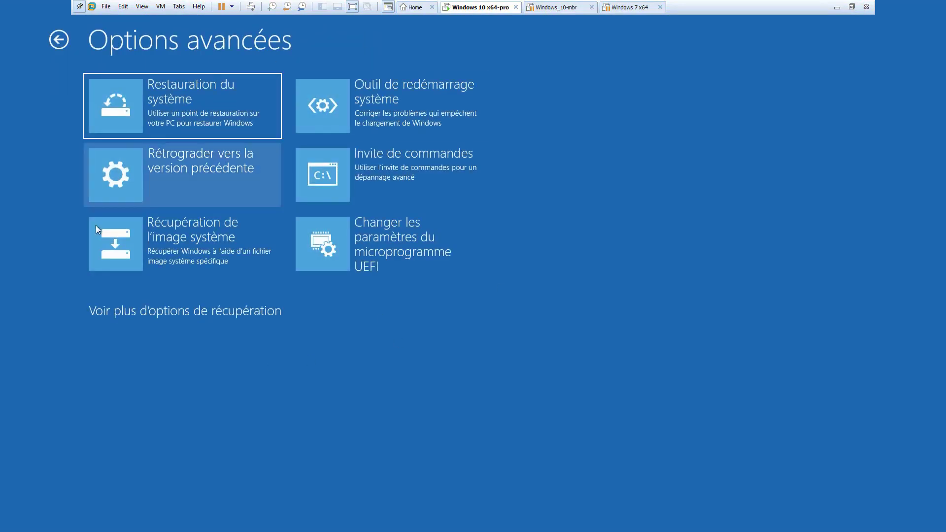
click(196, 309)
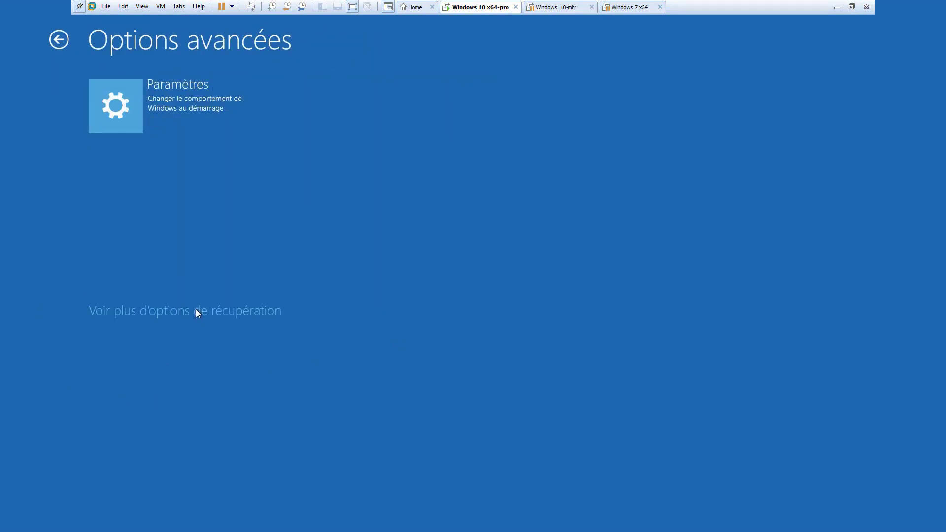
click(281, 203)
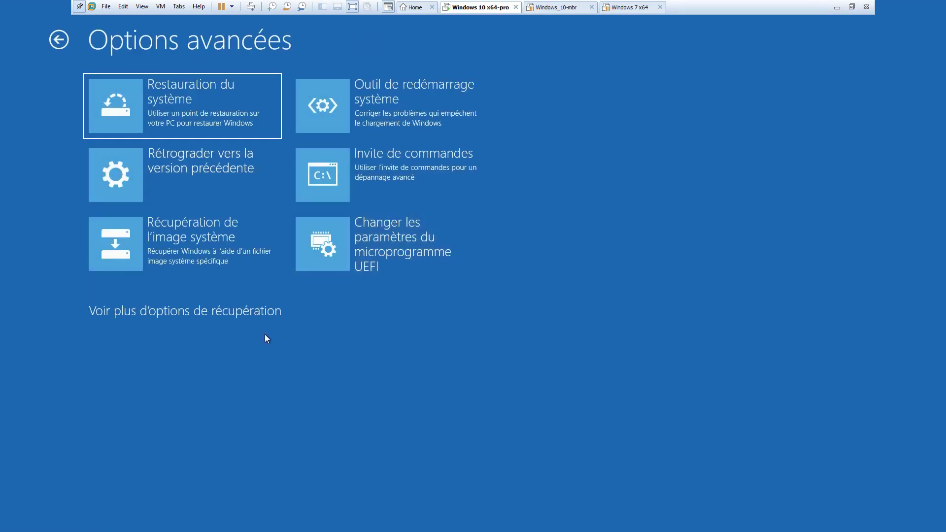